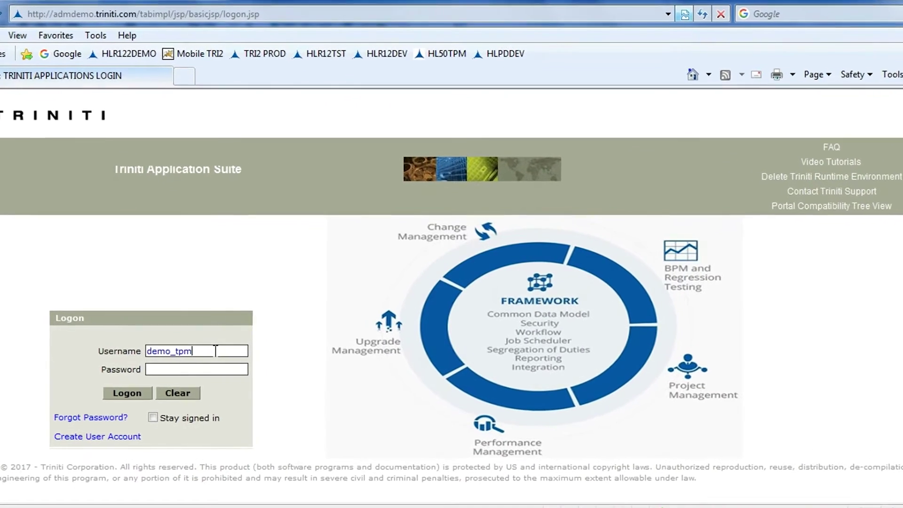
Log on to Triniti Portal with the password and expand the TPM Standard Application tools
{"action": "key", "text": "Tab"}
{"action": "type", "text": "•••••••"}
{"action": "key", "text": "Return"}
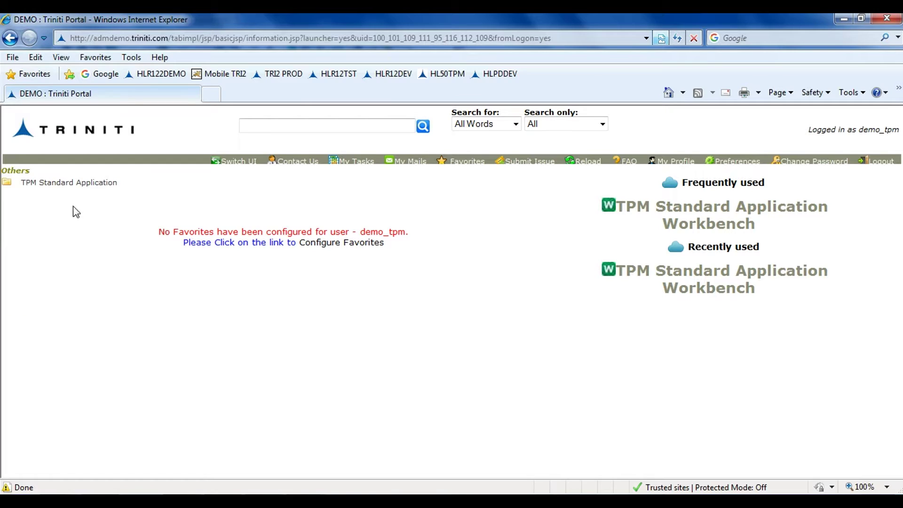
{"action": "left_click", "coordinate": [65, 185]}
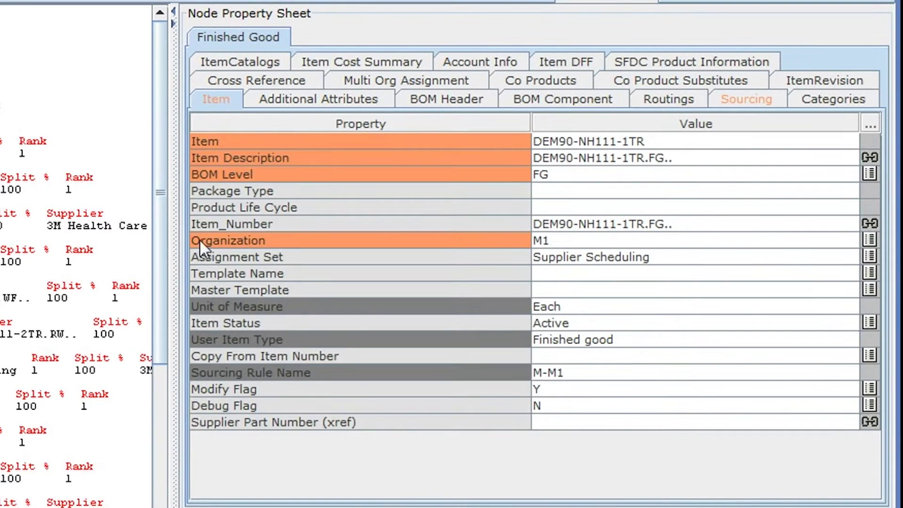
Check the finished good's ItemCatalogs, Categories, Routings and Item DFF tabs in turn
{"action": "left_click", "coordinate": [277, 65]}
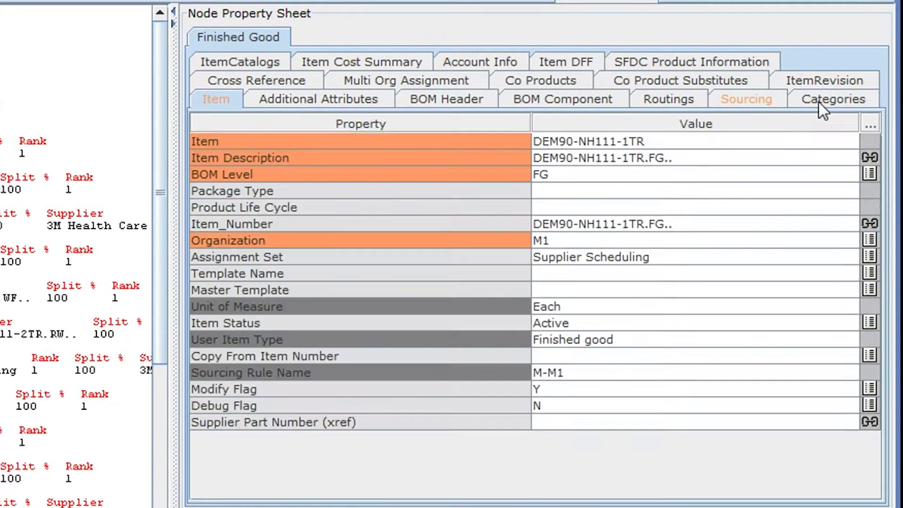
{"action": "left_click", "coordinate": [819, 103]}
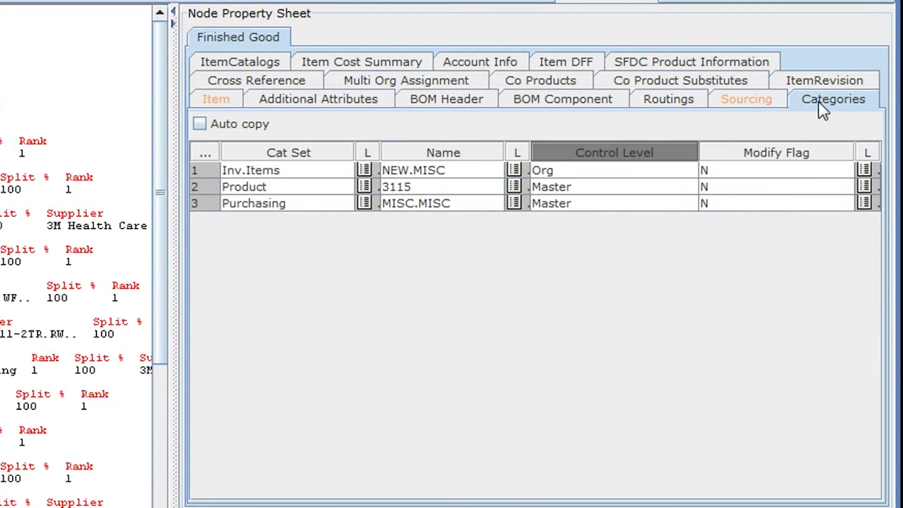
{"action": "left_click", "coordinate": [691, 101]}
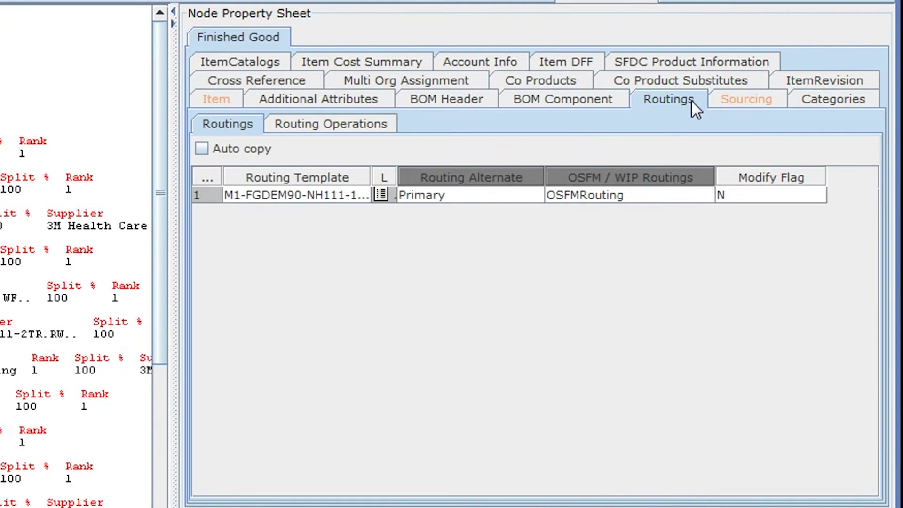
{"action": "left_click", "coordinate": [555, 57]}
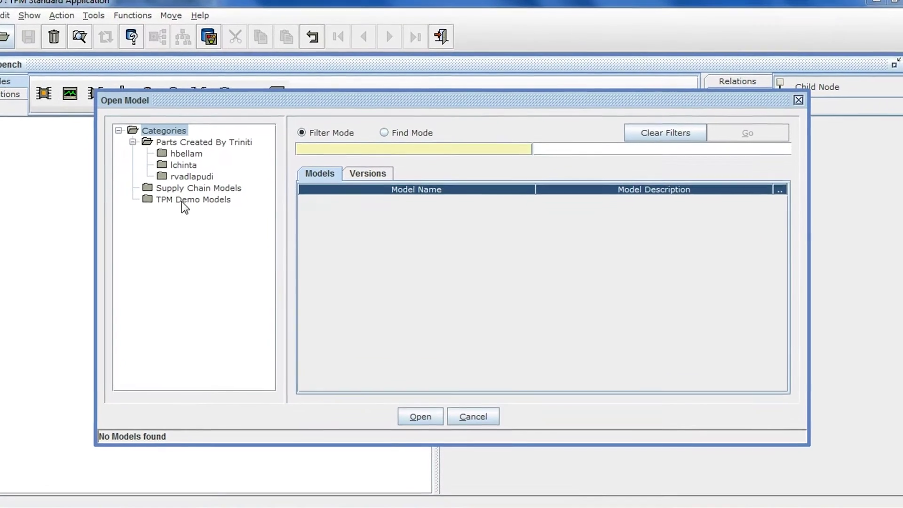
Filter TPM Demo Models by 's' and open the Supply chain bill Model
{"action": "left_click", "coordinate": [186, 199]}
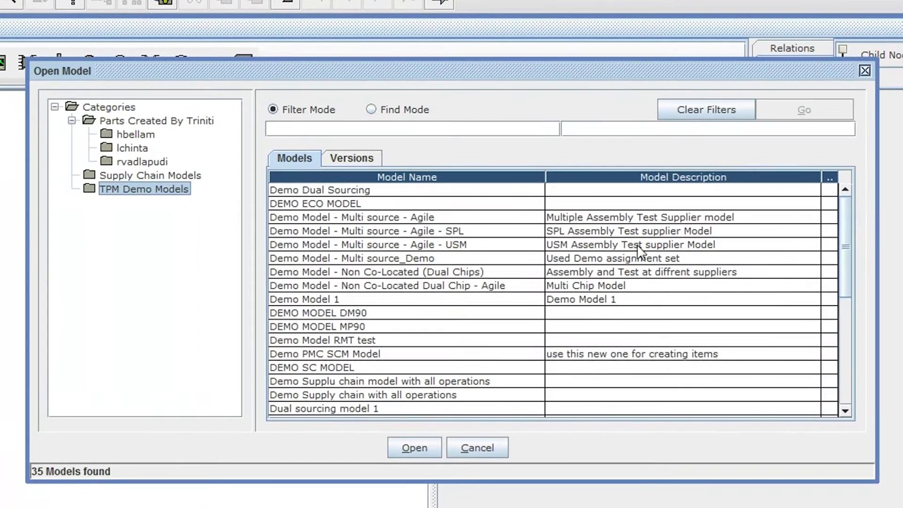
{"action": "mouse_move", "coordinate": [847, 230]}
{"action": "left_mouse_down"}
{"action": "mouse_move", "coordinate": [847, 365]}
{"action": "mouse_move", "coordinate": [834, 228]}
{"action": "left_mouse_up"}
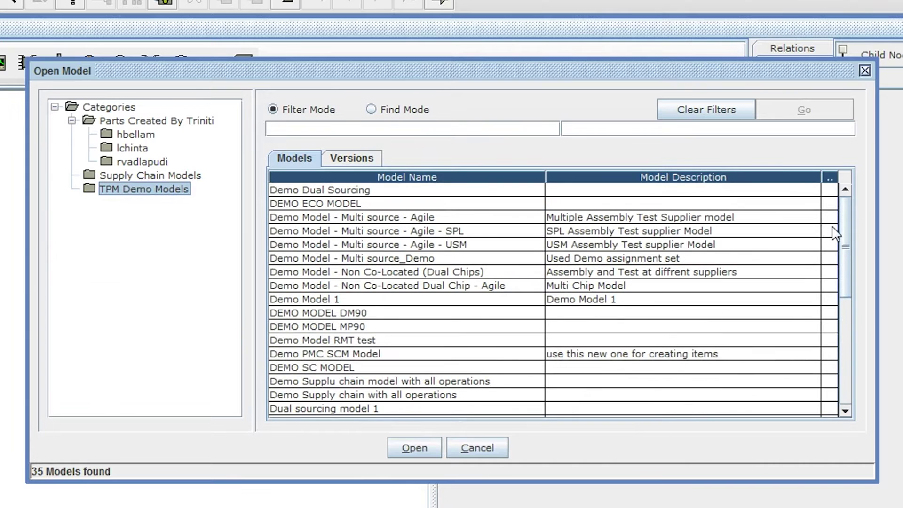
{"action": "left_click", "coordinate": [328, 127]}
{"action": "type", "text": "s"}
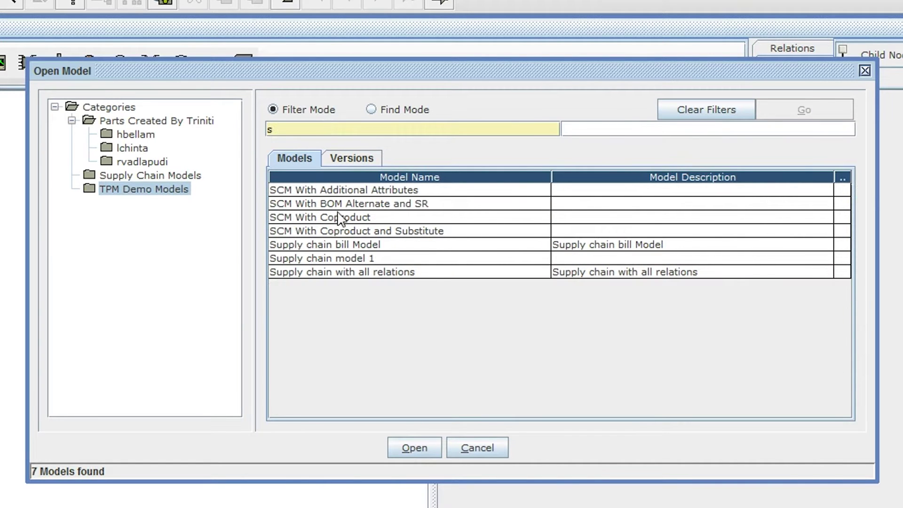
{"action": "left_click", "coordinate": [337, 246]}
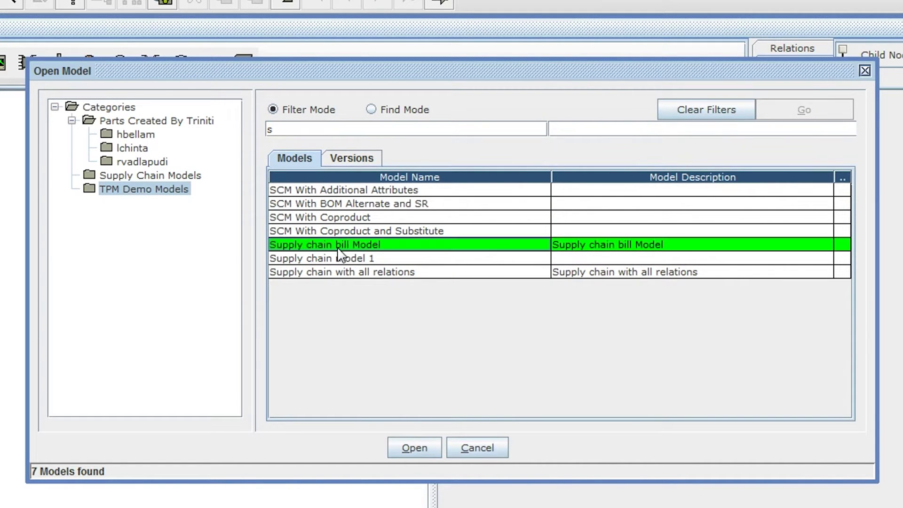
{"action": "left_click", "coordinate": [405, 445]}
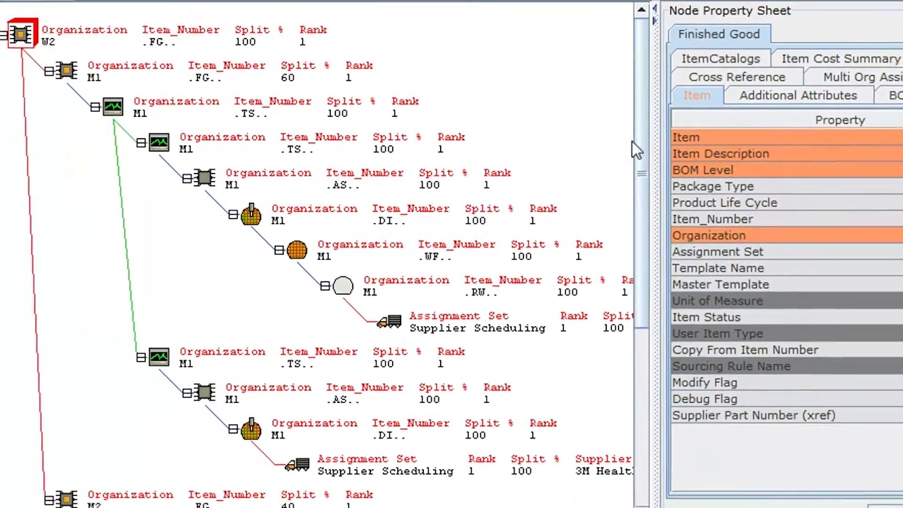
Apply DC-NCTST-1TR as the root node's item and refresh the bill tree
{"action": "left_click_drag", "start_coordinate": [661, 198], "coordinate": [692, 57]}
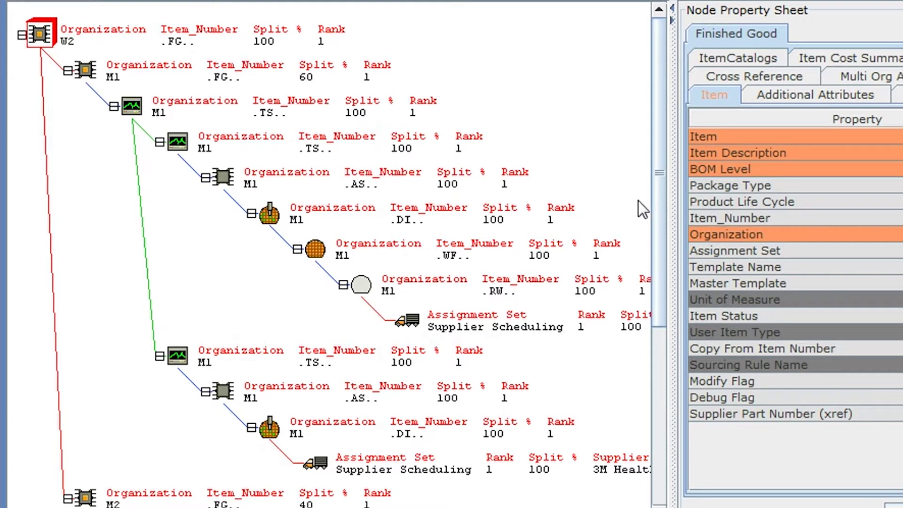
{"action": "left_click_drag", "start_coordinate": [653, 205], "coordinate": [667, 345]}
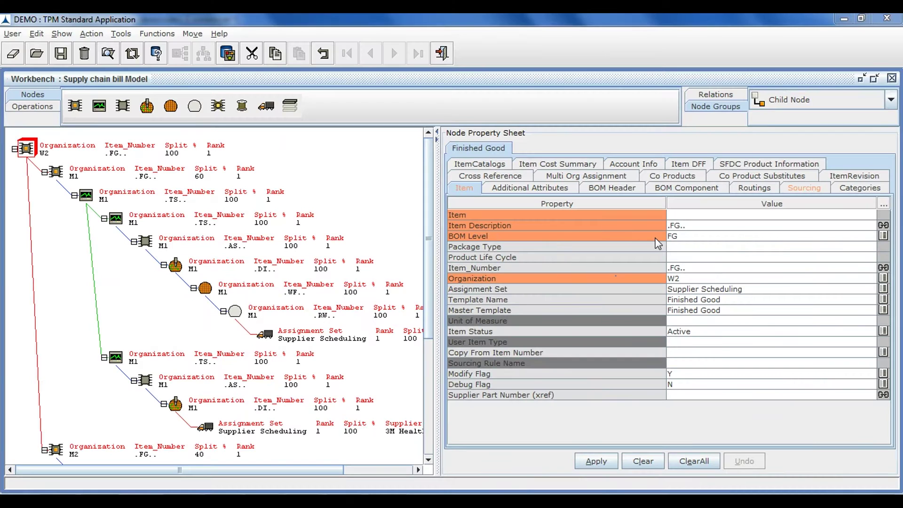
{"action": "left_click", "coordinate": [596, 462]}
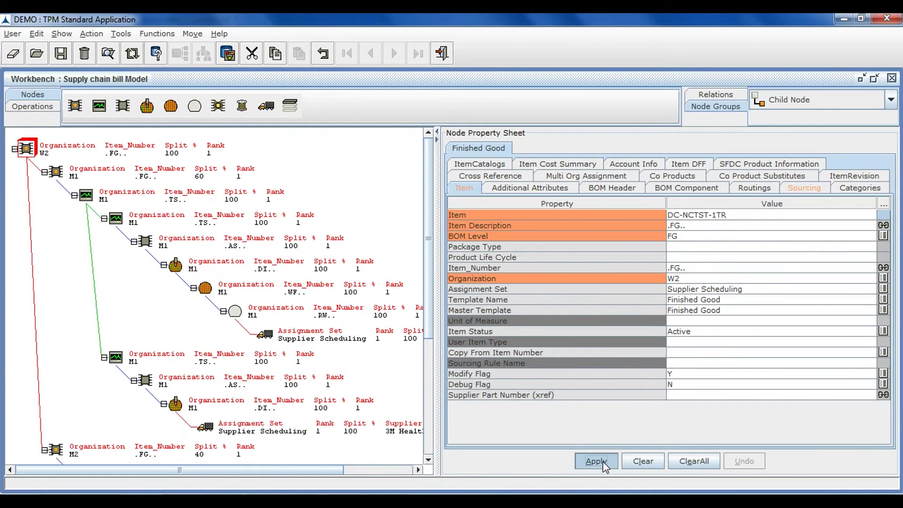
{"action": "left_click", "coordinate": [132, 53]}
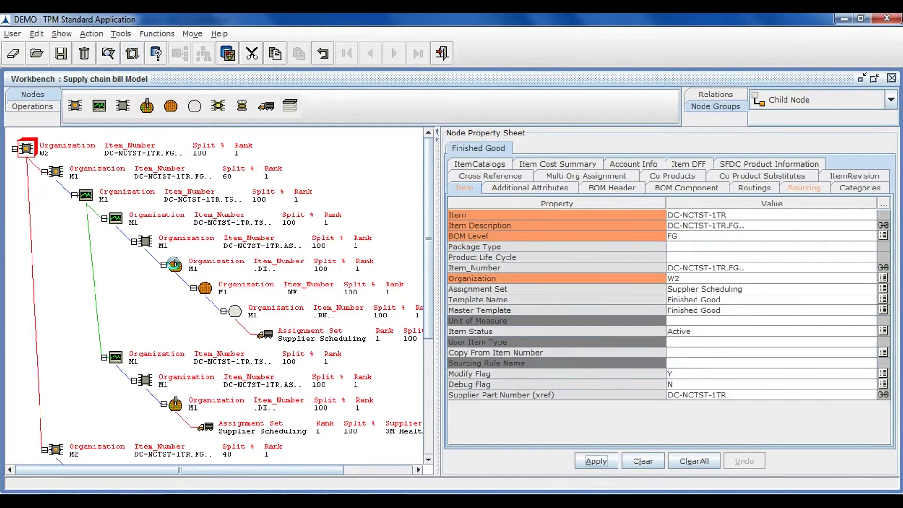
Renumber the two M1 die nodes to DC-NCTST-2TR and DC-NCTST-3TR
{"action": "left_click", "coordinate": [175, 264]}
{"action": "left_click", "coordinate": [694, 217]}
{"action": "type", "text": "DC-"}
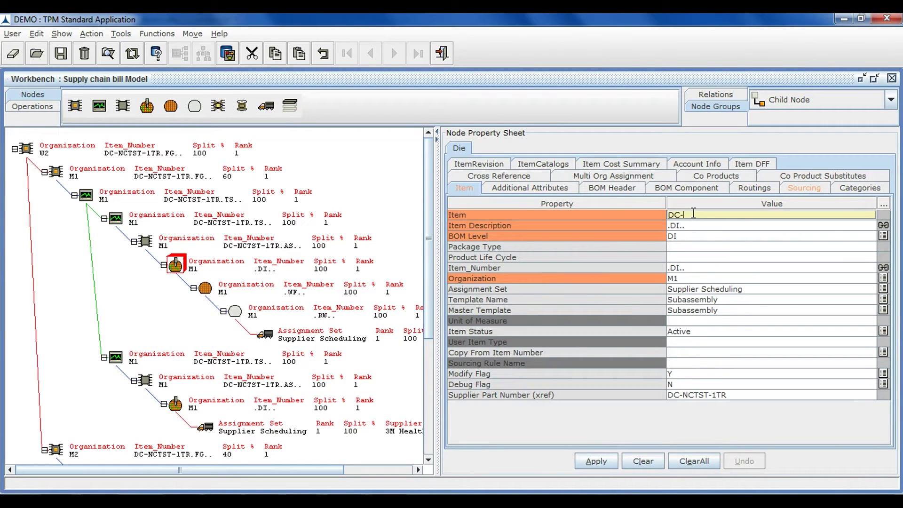
{"action": "type", "text": "NCTST-2TR"}
{"action": "key", "text": "Return"}
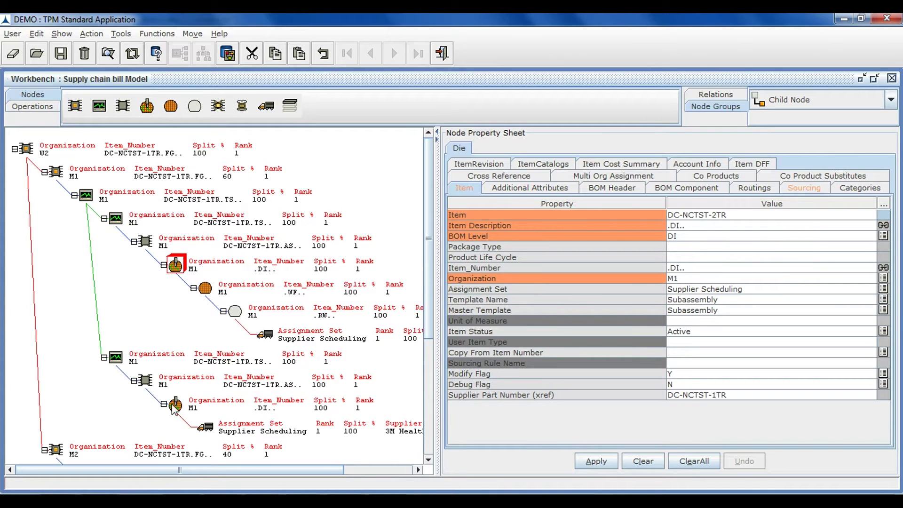
{"action": "left_click", "coordinate": [174, 405]}
{"action": "left_click", "coordinate": [713, 217]}
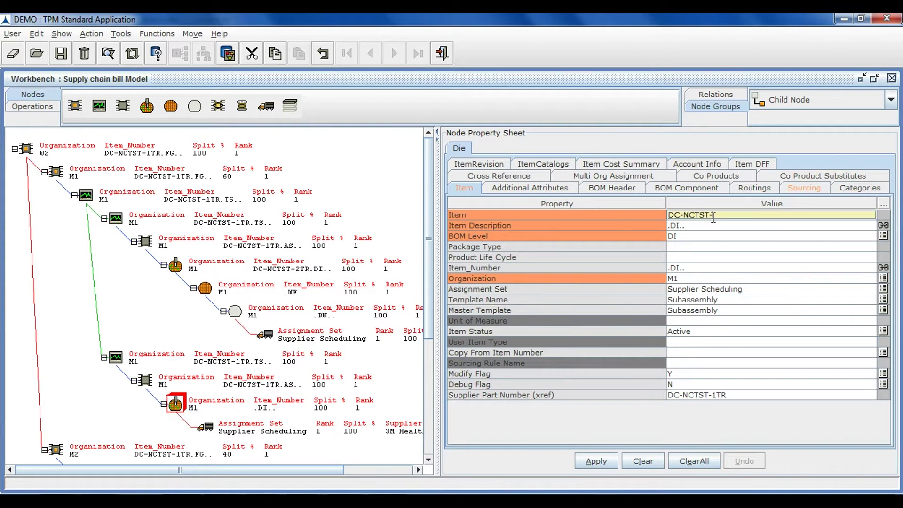
{"action": "type", "text": "DC-NCTST-3TR"}
{"action": "key", "text": "Return"}
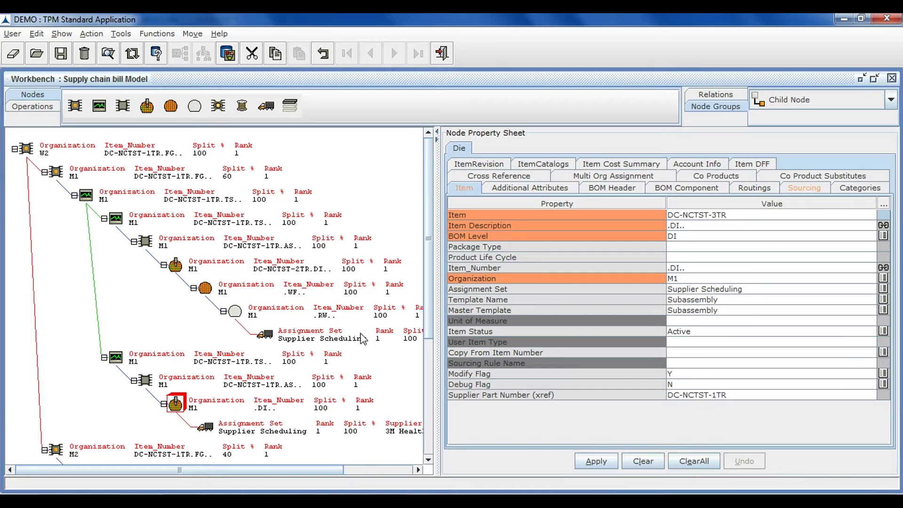
Renumber the M2 die node to DC-NCTST-4TR, then apply and refresh the tree
{"action": "scroll", "coordinate": [428, 331], "scroll_direction": "down", "scroll_amount": 3}
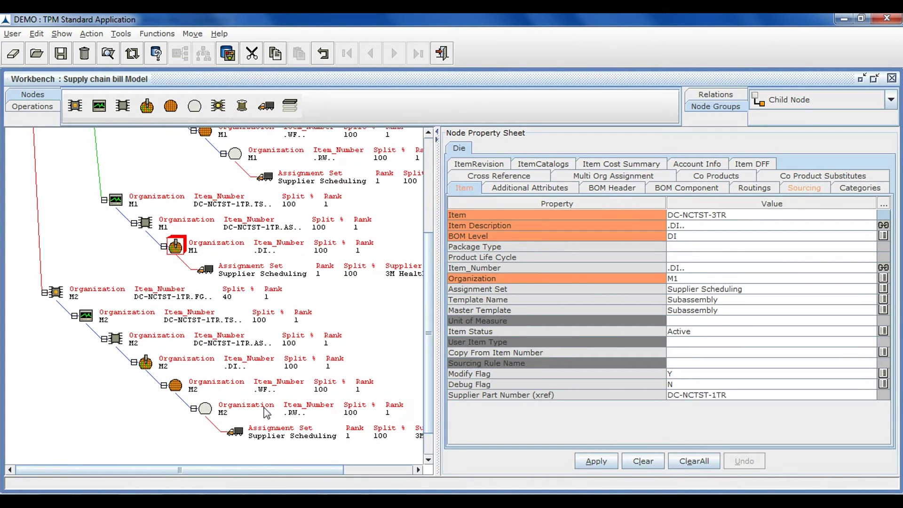
{"action": "left_click", "coordinate": [149, 365]}
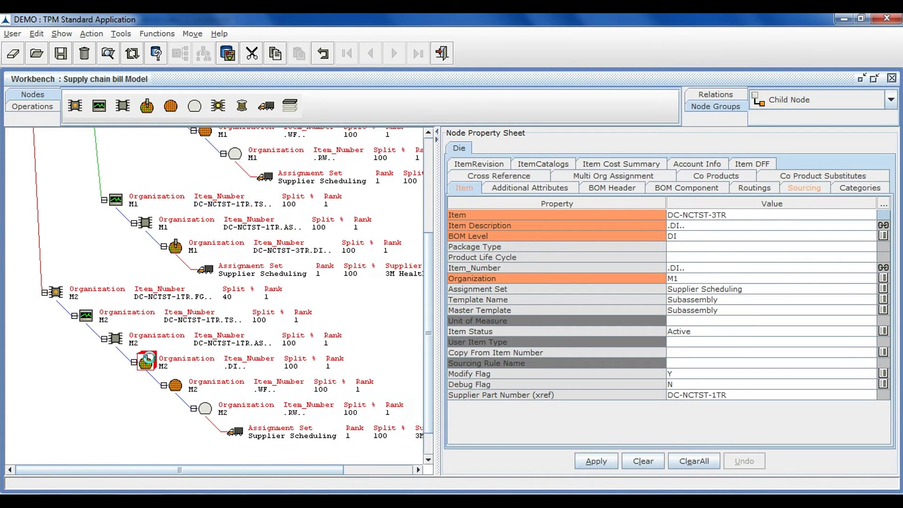
{"action": "left_click", "coordinate": [693, 215]}
{"action": "type", "text": "DC-NCTST-4TR"}
{"action": "key", "text": "Return"}
{"action": "left_click", "coordinate": [595, 461]}
{"action": "left_click", "coordinate": [132, 54]}
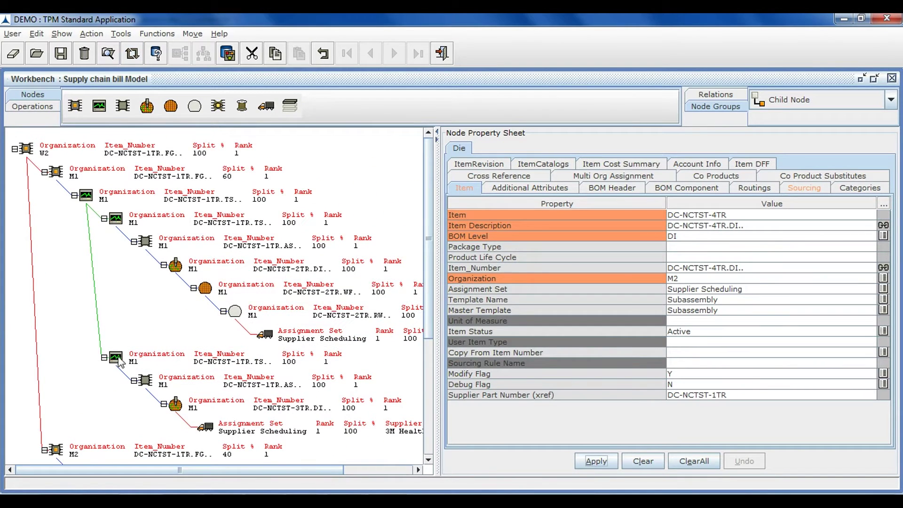
Apply BOM Alternate EBOM to the lower M1 test node, then reselect the W2 finished good
{"action": "left_click", "coordinate": [116, 358]}
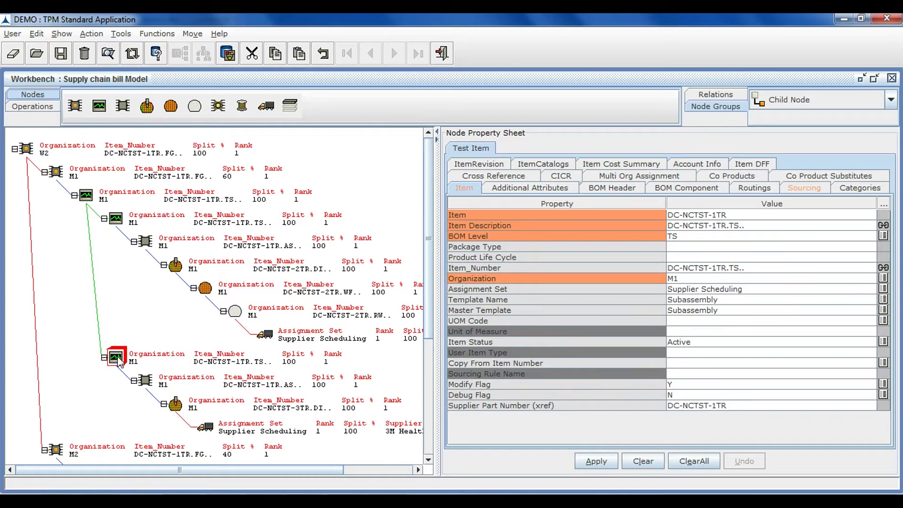
{"action": "left_click", "coordinate": [596, 193]}
{"action": "left_click", "coordinate": [883, 236]}
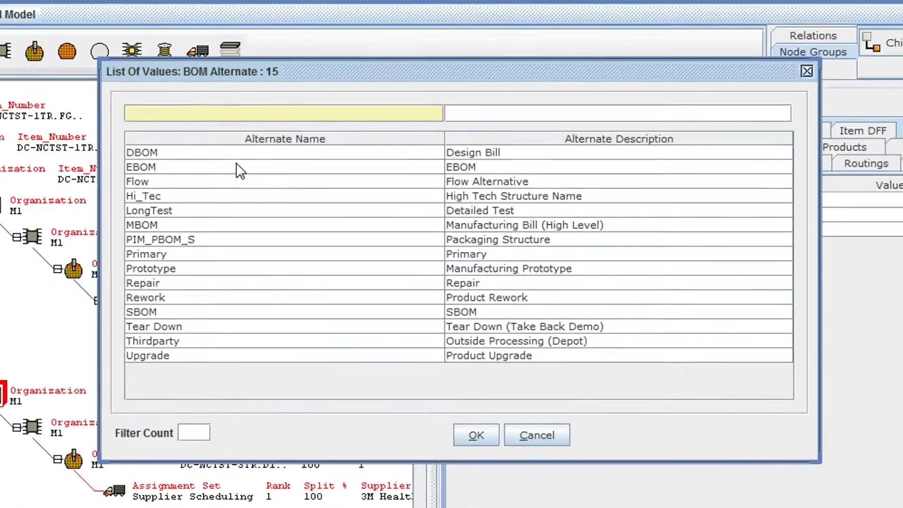
{"action": "left_click", "coordinate": [236, 164]}
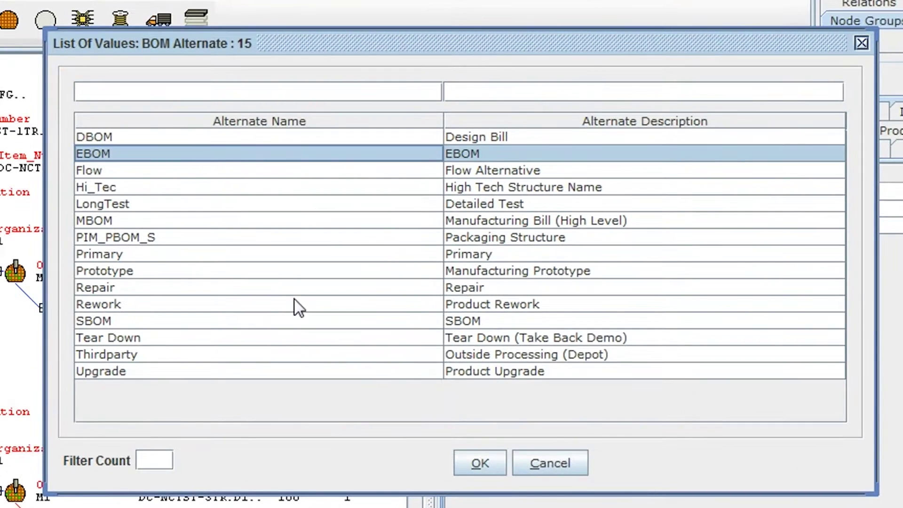
{"action": "left_click", "coordinate": [476, 435]}
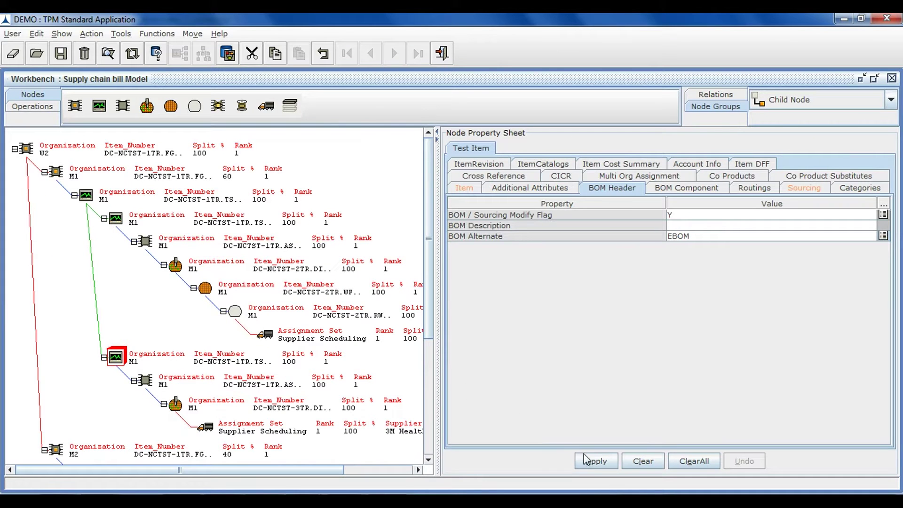
{"action": "left_click", "coordinate": [587, 459]}
{"action": "left_click", "coordinate": [464, 189]}
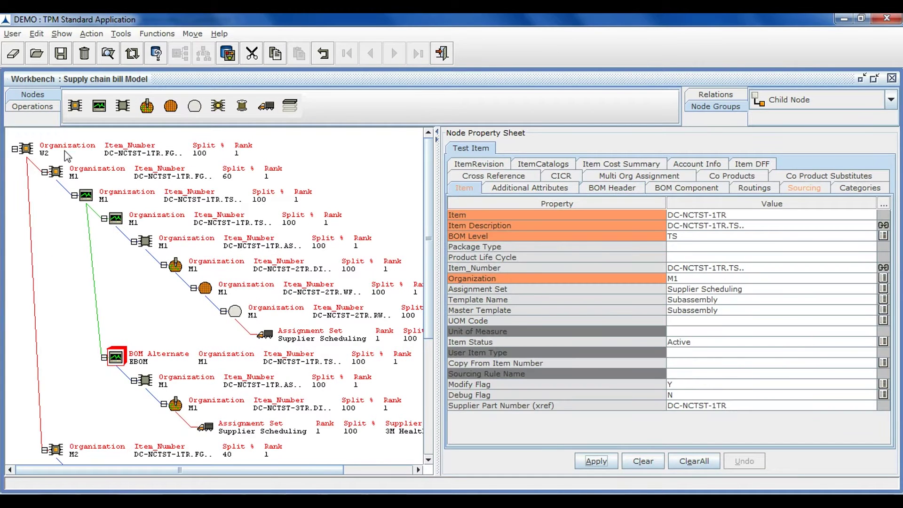
{"action": "left_click", "coordinate": [26, 150]}
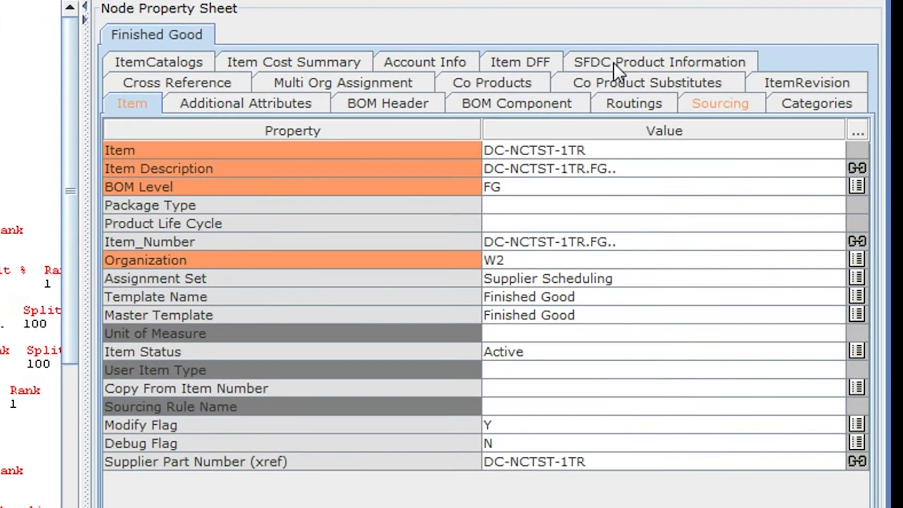
Set the finished good's SFDC Product Family to IT and apply the change
{"action": "left_click", "coordinate": [613, 63]}
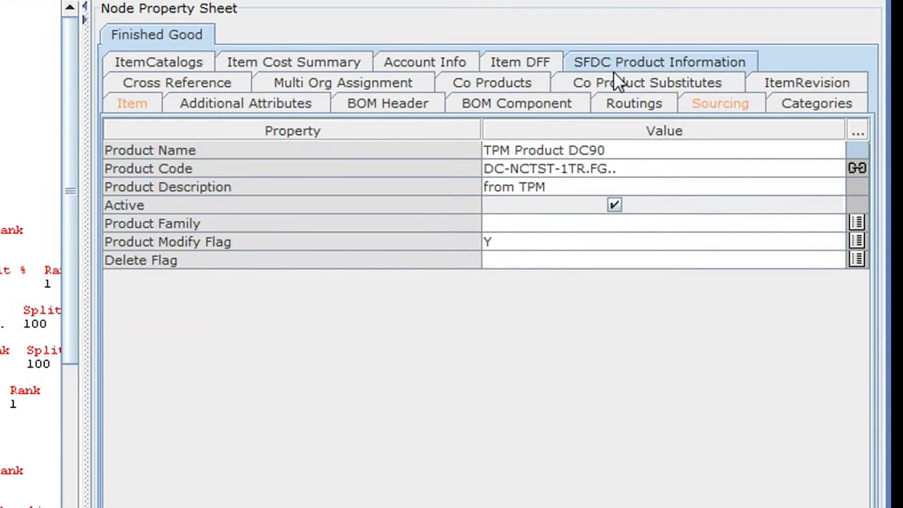
{"action": "left_click", "coordinate": [856, 222]}
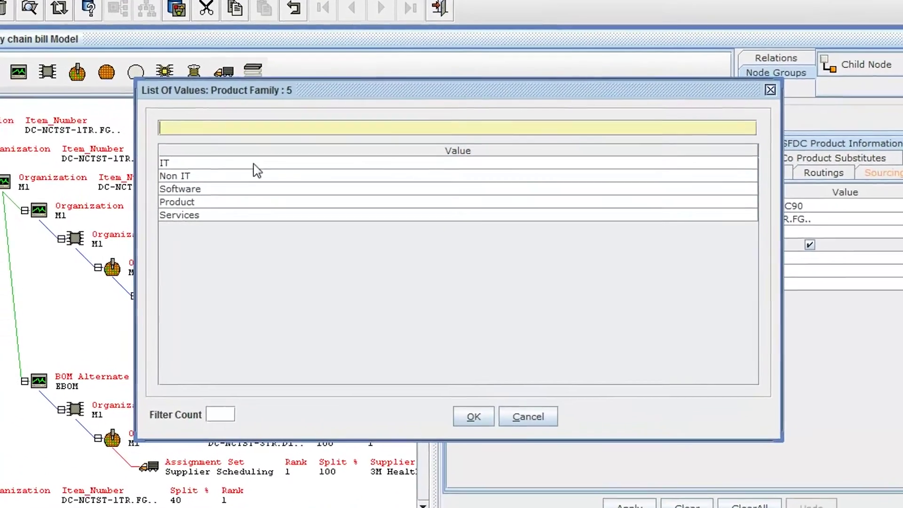
{"action": "left_click", "coordinate": [288, 179]}
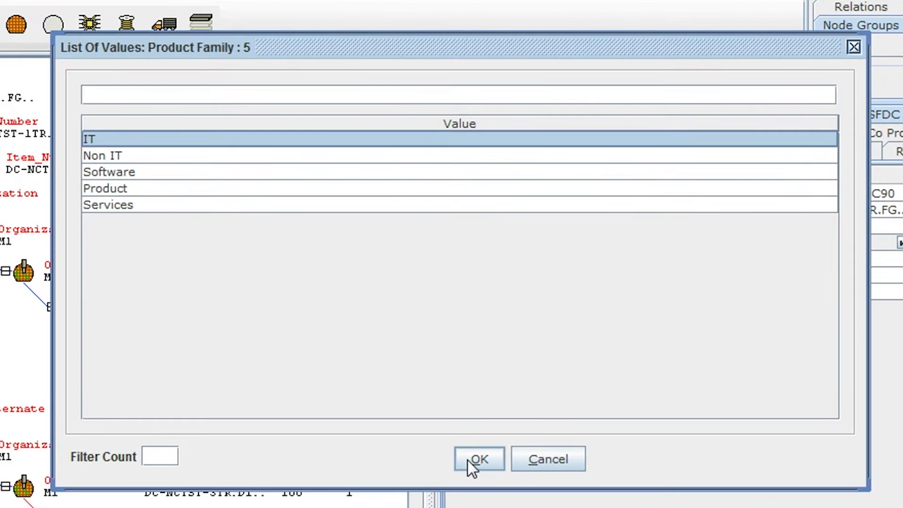
{"action": "left_click", "coordinate": [476, 459]}
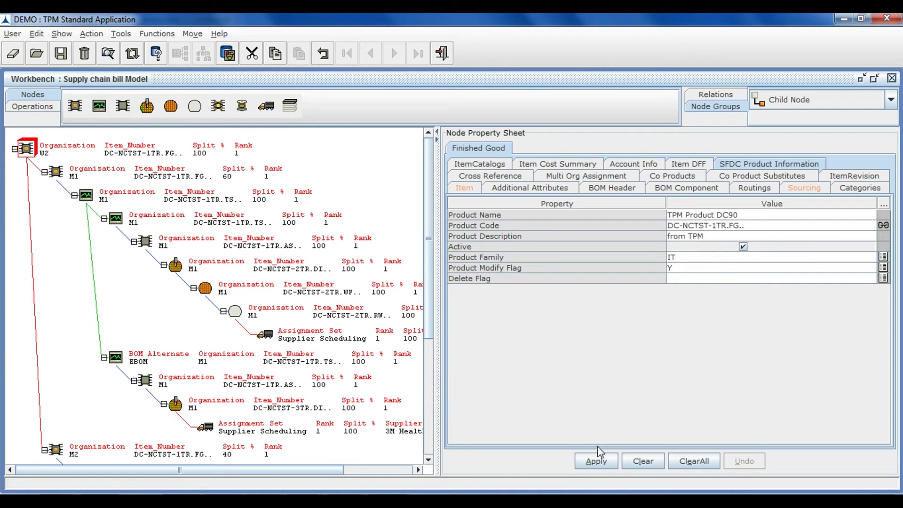
{"action": "left_click", "coordinate": [596, 458]}
{"action": "left_click", "coordinate": [455, 190]}
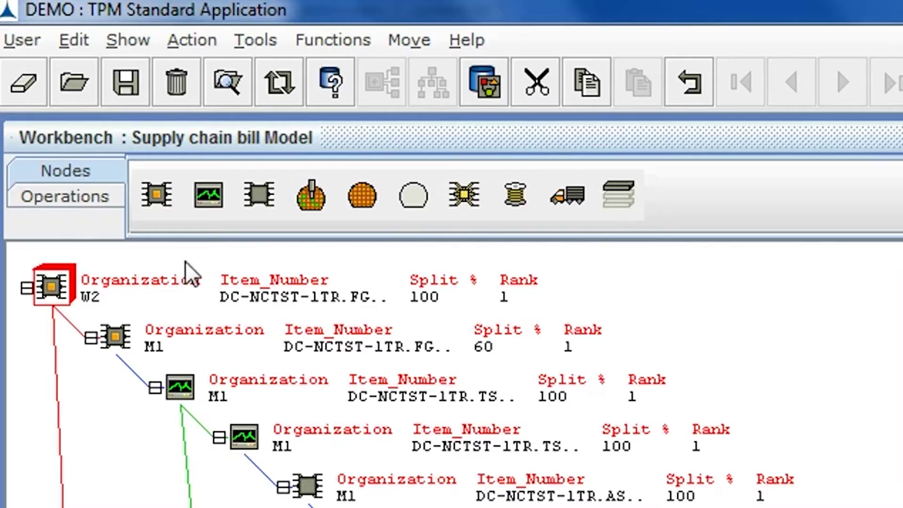
Commit the Supply chain bill model, confirm with Yes, and highlight the Commit Results messages
{"action": "left_click", "coordinate": [93, 196]}
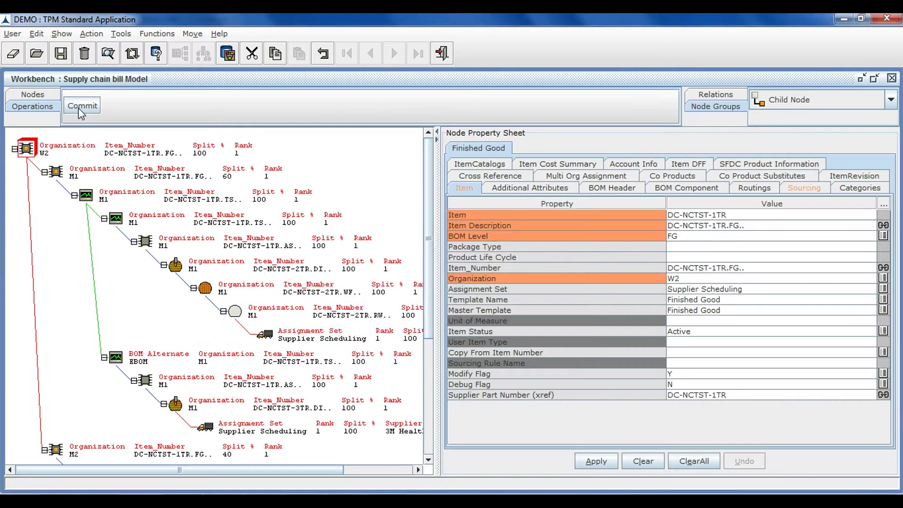
{"action": "left_click", "coordinate": [164, 199]}
{"action": "left_click", "coordinate": [429, 315]}
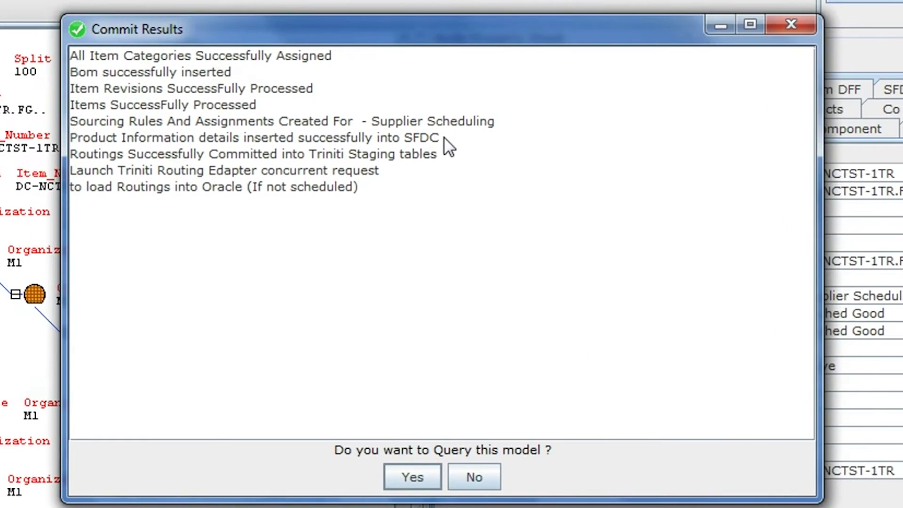
{"action": "left_click_drag", "start_coordinate": [444, 138], "coordinate": [53, 147]}
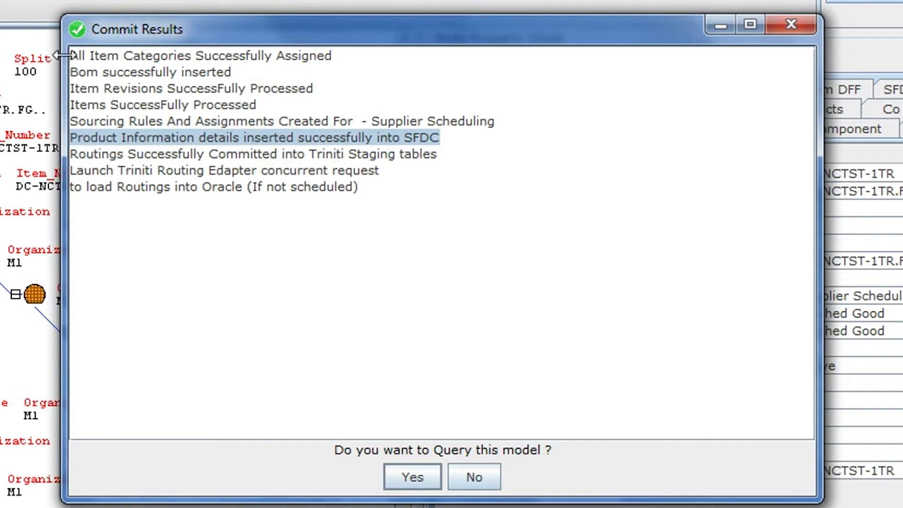
{"action": "left_click_drag", "start_coordinate": [70, 59], "coordinate": [351, 195]}
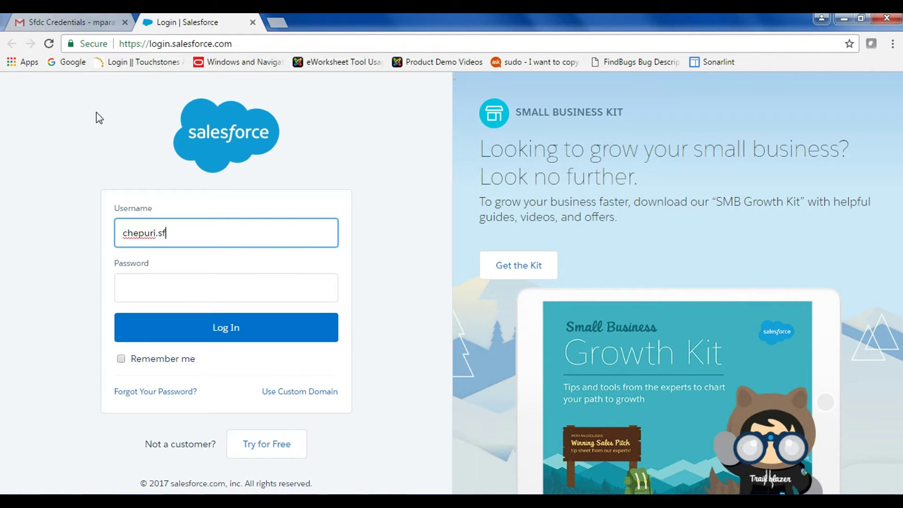
Log in to Salesforce with the account e-mail and password, then open Products
{"action": "left_click", "coordinate": [155, 288]}
{"action": "type", "text": "***"}
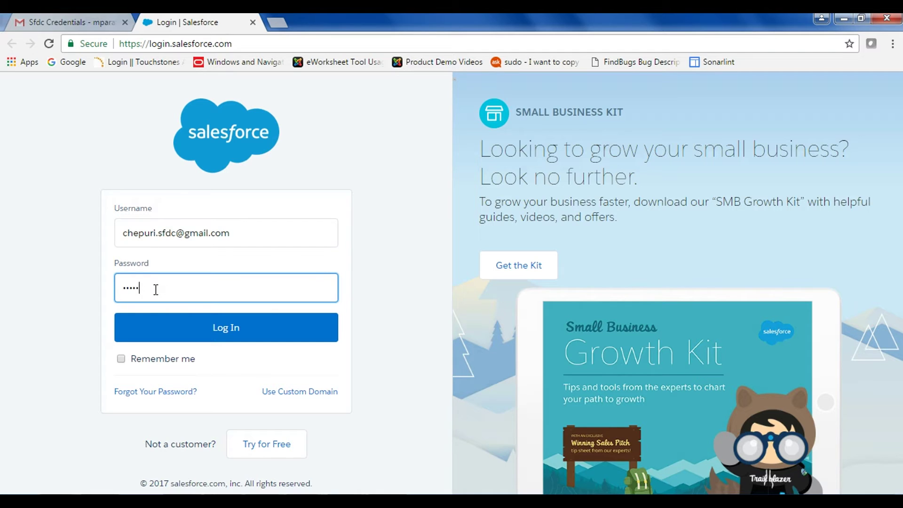
{"action": "left_click", "coordinate": [191, 330]}
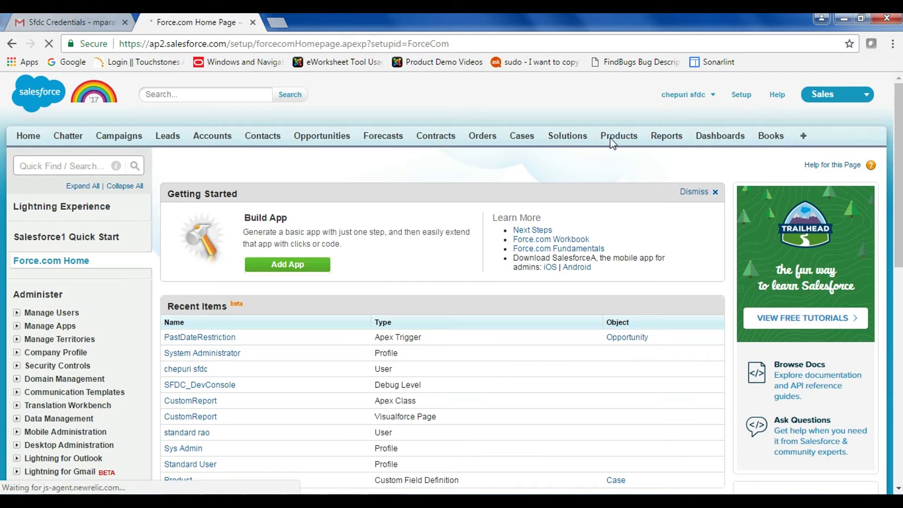
{"action": "left_click", "coordinate": [612, 144]}
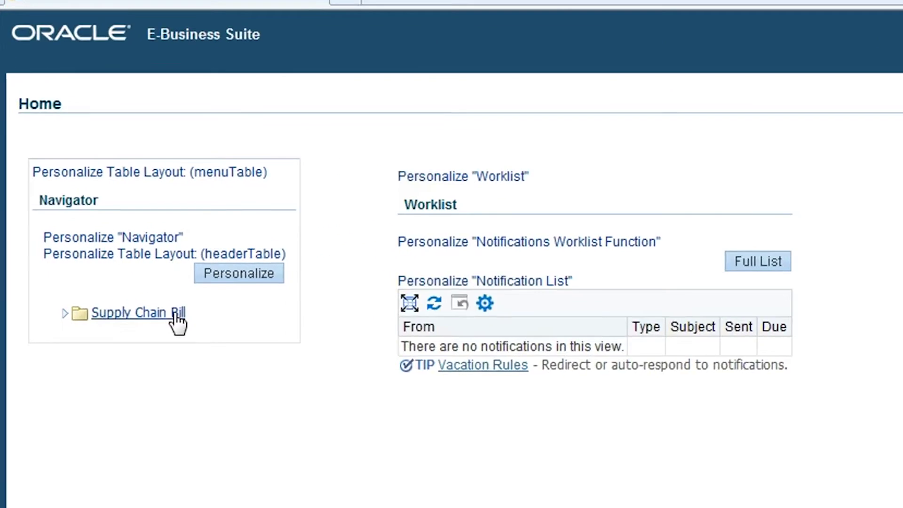
Launch Supply Chain Bill and choose organization W2 Newark Distribution via the w% filter
{"action": "left_click", "coordinate": [110, 292]}
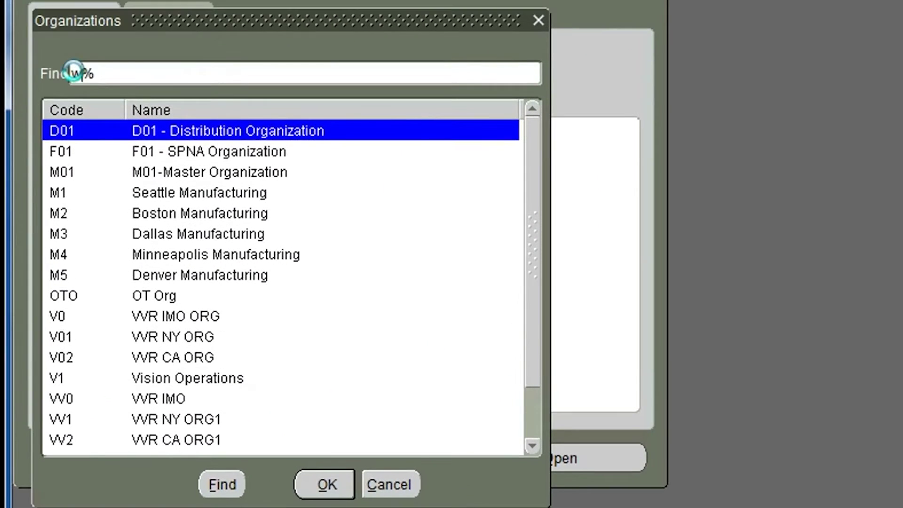
{"action": "type", "text": "w"}
{"action": "key", "text": "Return"}
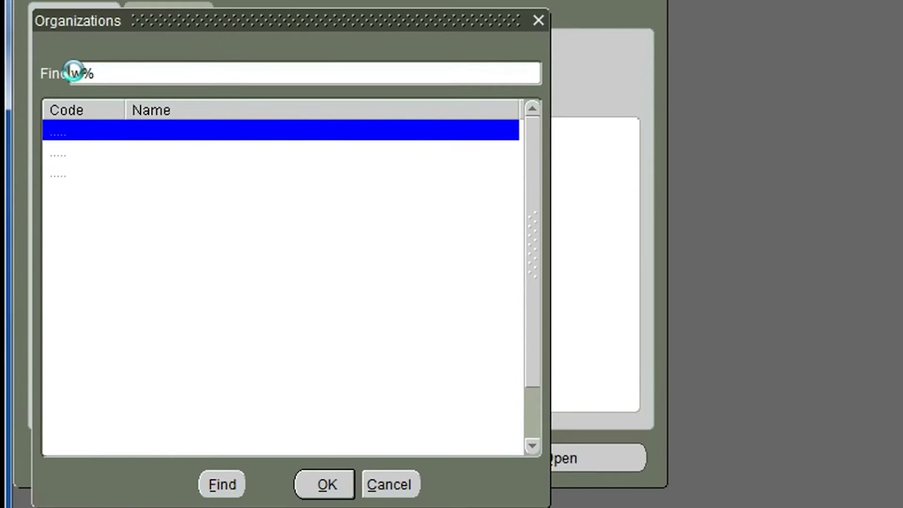
{"action": "left_click", "coordinate": [134, 175]}
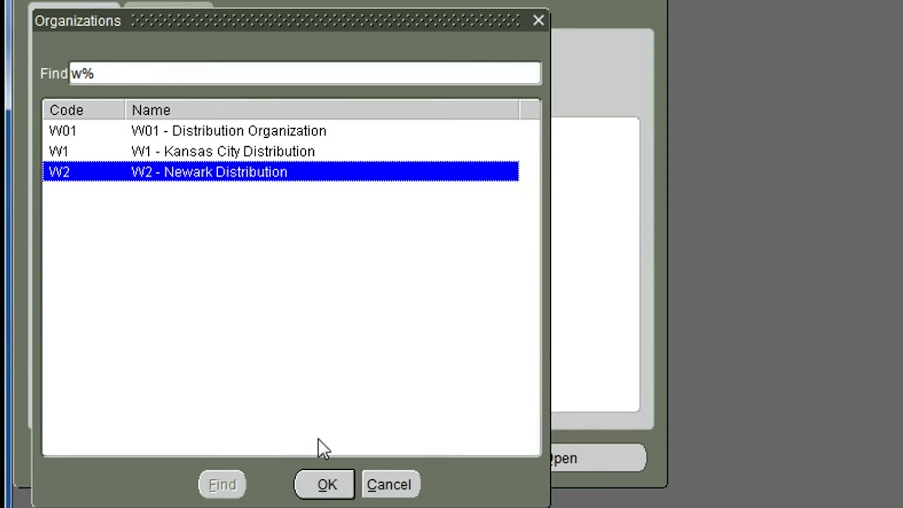
{"action": "left_click", "coordinate": [328, 485]}
Show the indented bill for finished good DC-NCTST-1TR
{"action": "left_click", "coordinate": [508, 89]}
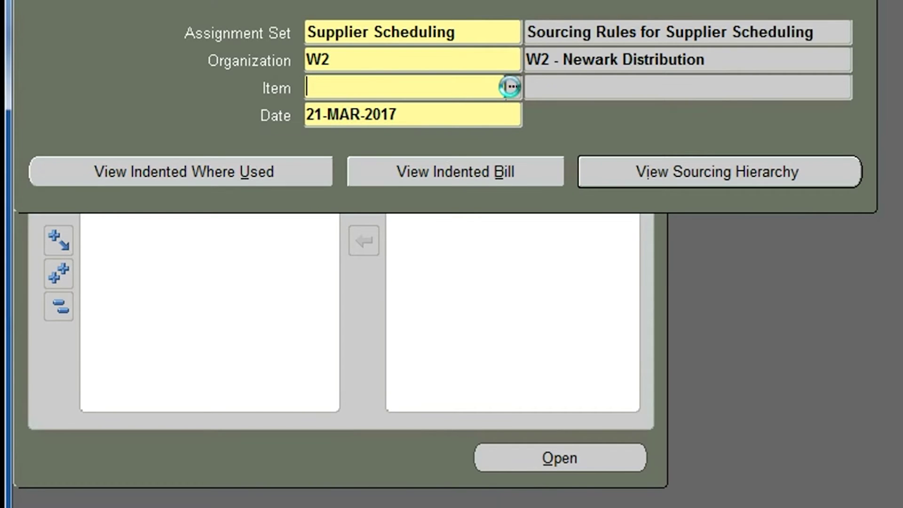
{"action": "type", "text": "DC-NCTST-1TR"}
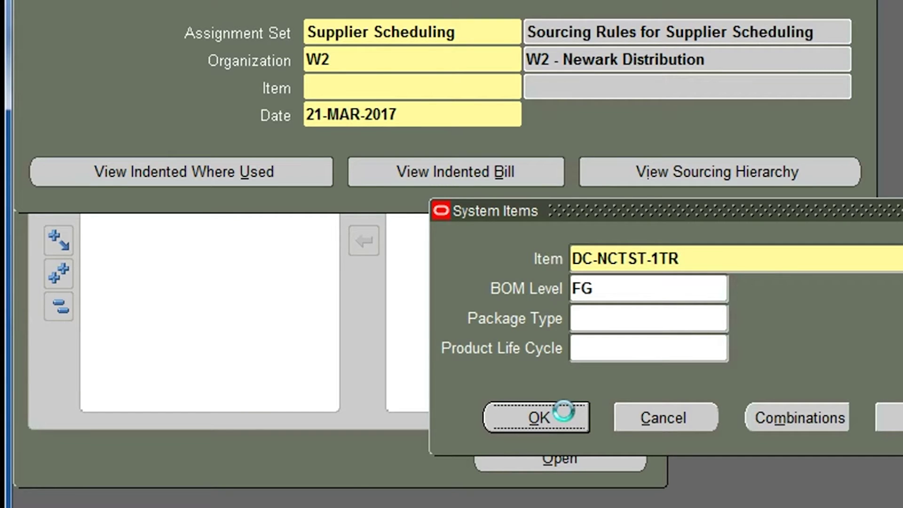
{"action": "left_click", "coordinate": [539, 417]}
{"action": "left_click", "coordinate": [430, 171]}
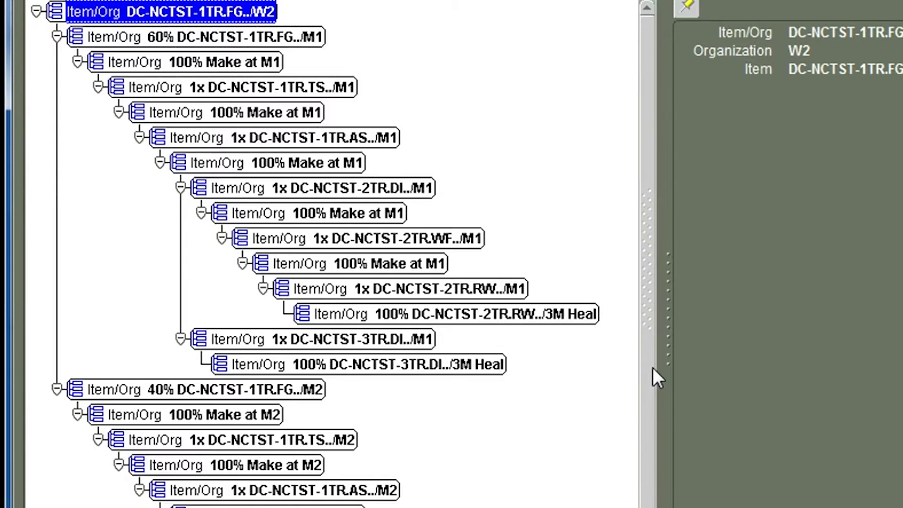
{"action": "left_click_drag", "start_coordinate": [653, 368], "coordinate": [645, 314]}
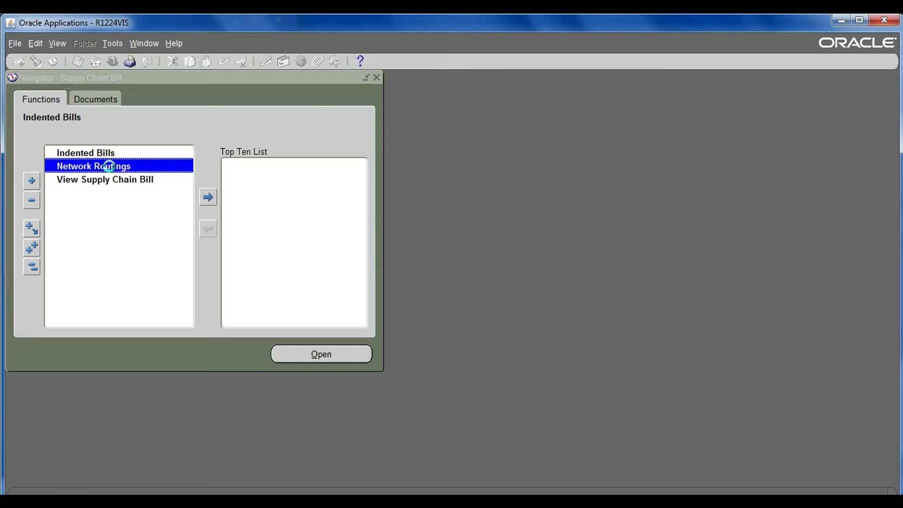
Open the M1 routing network for DC-NCTST-1TR, showing operations 10, 20 and 30
{"action": "left_click", "coordinate": [114, 199]}
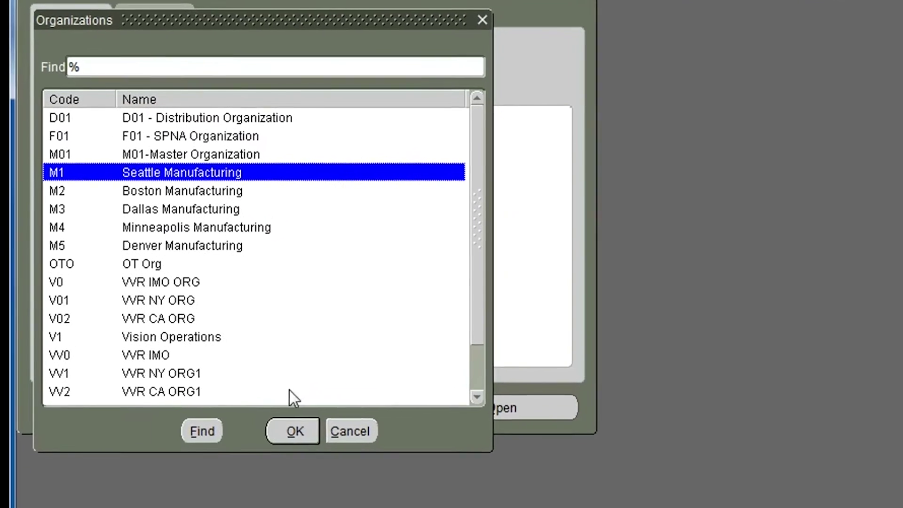
{"action": "left_click", "coordinate": [275, 420]}
{"action": "left_click", "coordinate": [534, 163]}
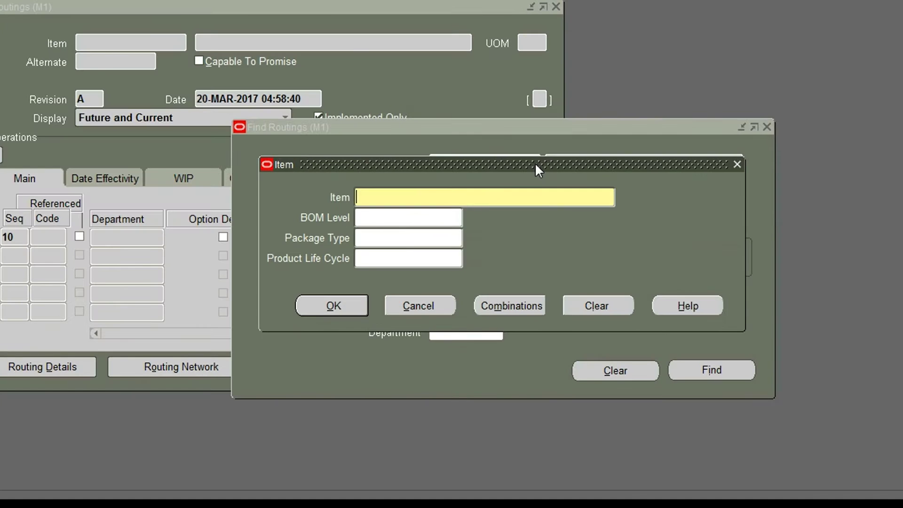
{"action": "type", "text": "DC-NCTST-1TR"}
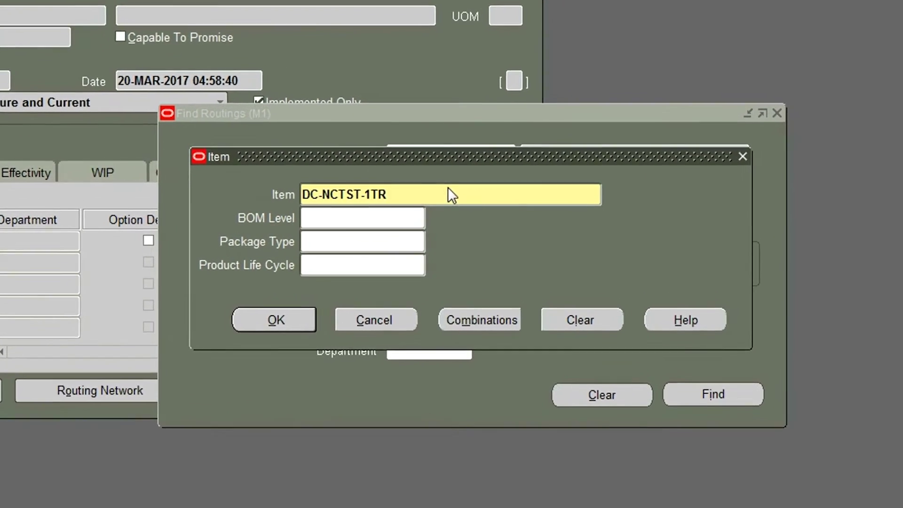
{"action": "left_click", "coordinate": [441, 221]}
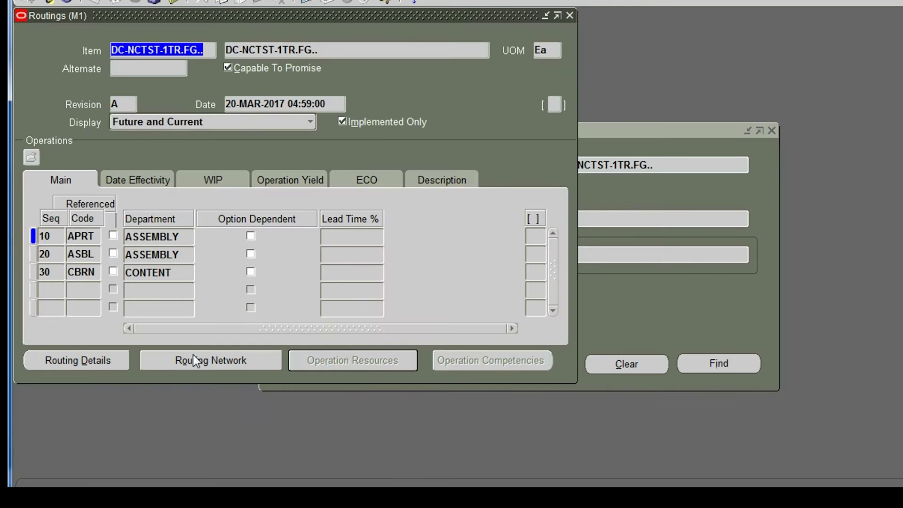
{"action": "left_click", "coordinate": [193, 358]}
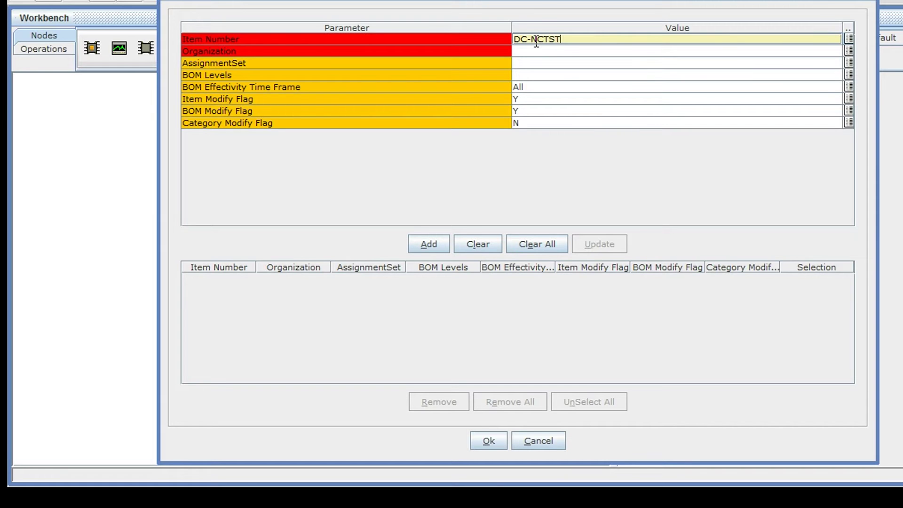
Choose item DC-NCTST-1TR and organization W2 as the model query parameters
{"action": "double_click", "coordinate": [534, 40]}
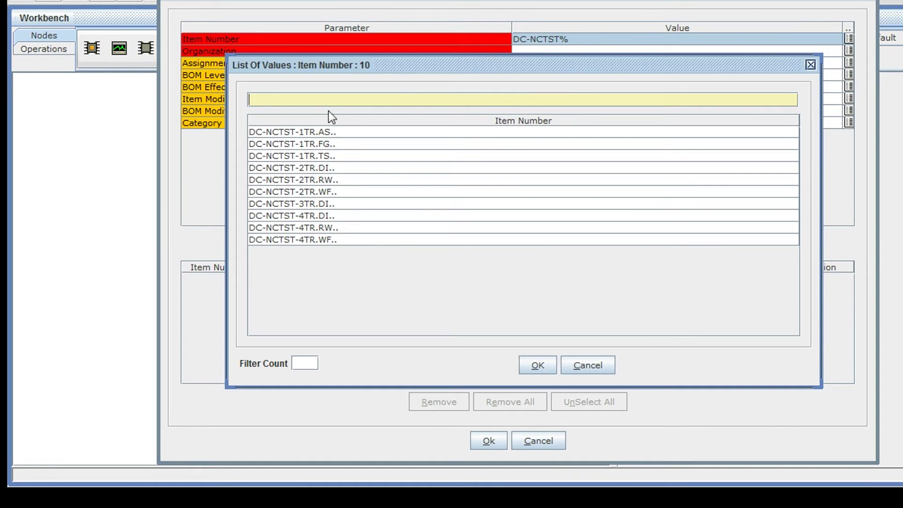
{"action": "left_click", "coordinate": [309, 145]}
{"action": "left_click", "coordinate": [538, 364]}
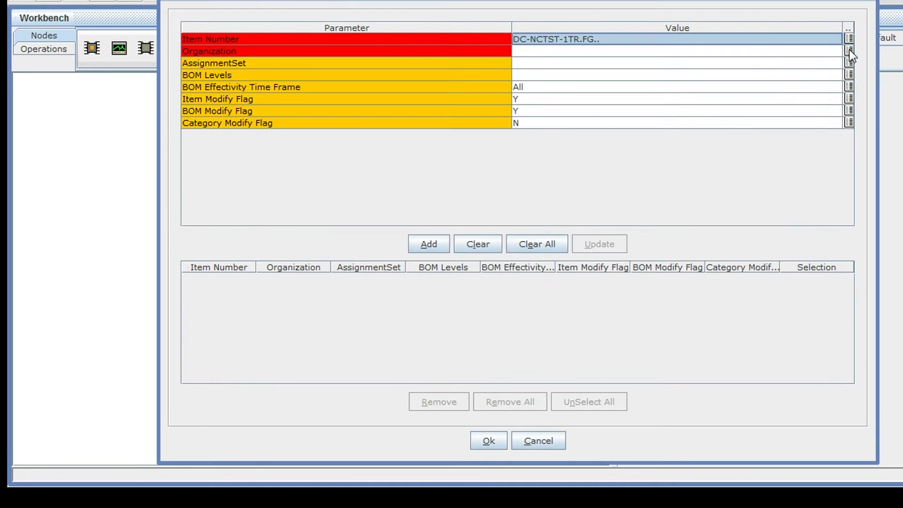
{"action": "left_click", "coordinate": [849, 51]}
{"action": "left_click", "coordinate": [391, 169]}
{"action": "left_click", "coordinate": [534, 366]}
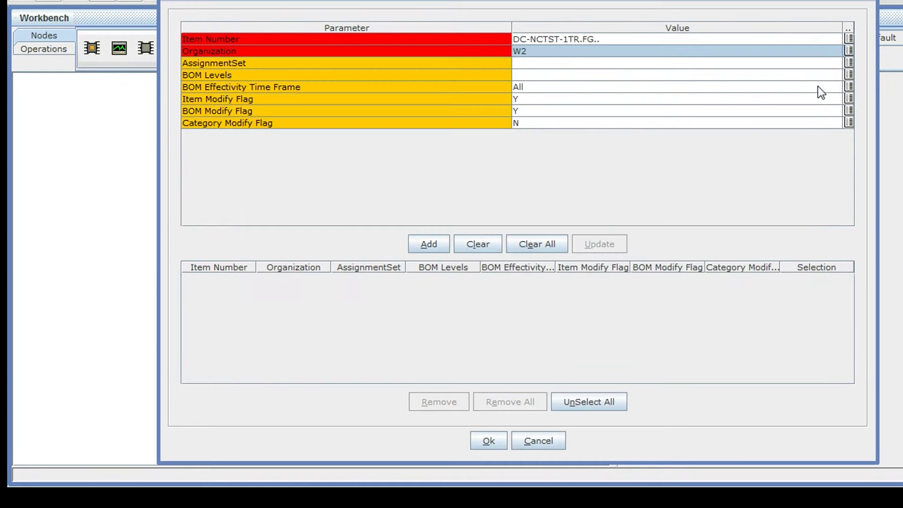
Add the Supplier Scheduling assignment set and run the model query
{"action": "left_click", "coordinate": [847, 64]}
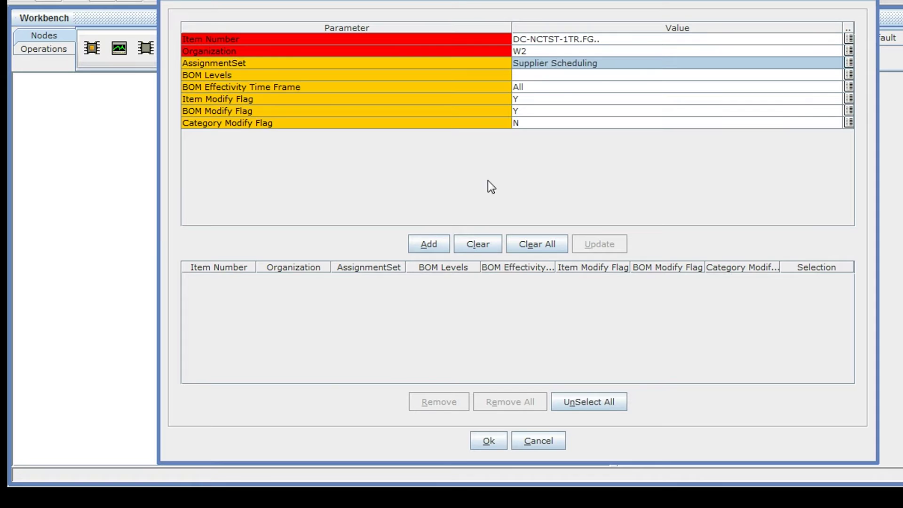
{"action": "left_click", "coordinate": [445, 243]}
{"action": "left_click", "coordinate": [489, 429]}
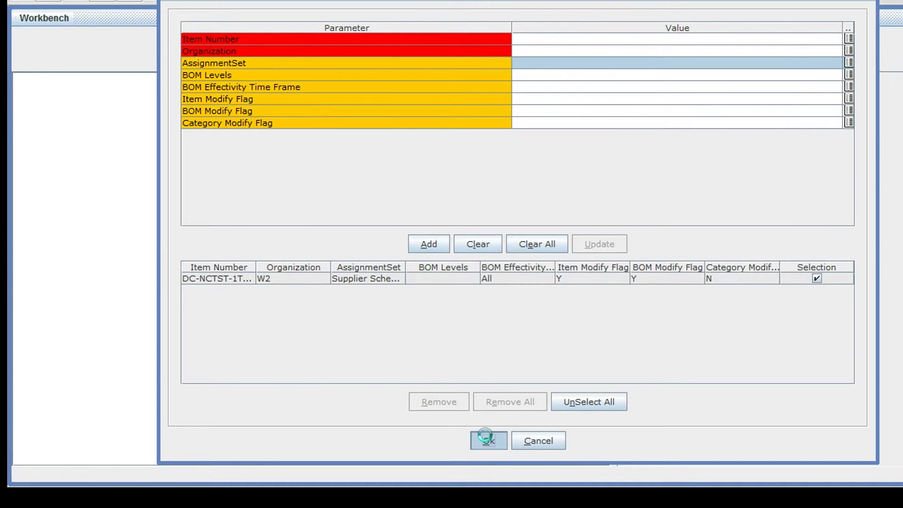
{"action": "left_click_drag", "start_coordinate": [601, 157], "coordinate": [597, 339]}
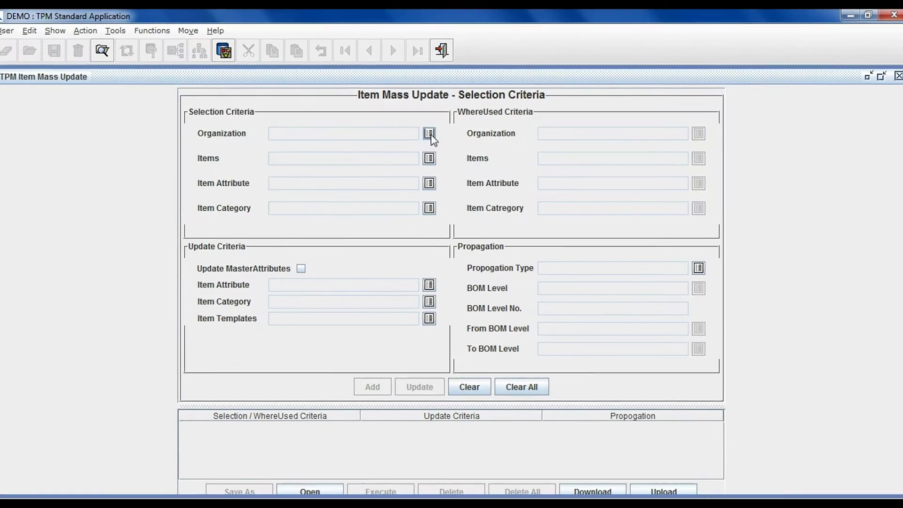
Set the selection criteria to organization M1 and items matching SC90%
{"action": "left_click", "coordinate": [429, 135]}
{"action": "type", "text": "M"}
{"action": "left_click", "coordinate": [232, 189]}
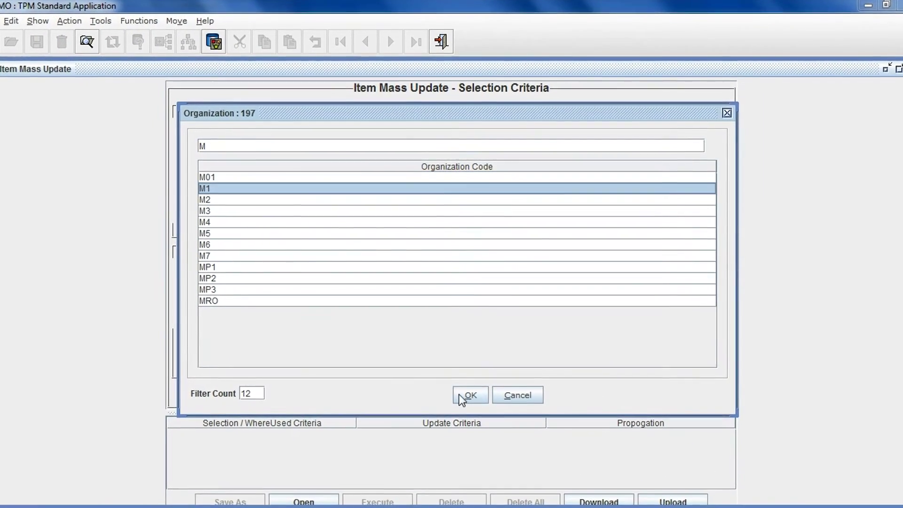
{"action": "left_click", "coordinate": [467, 393]}
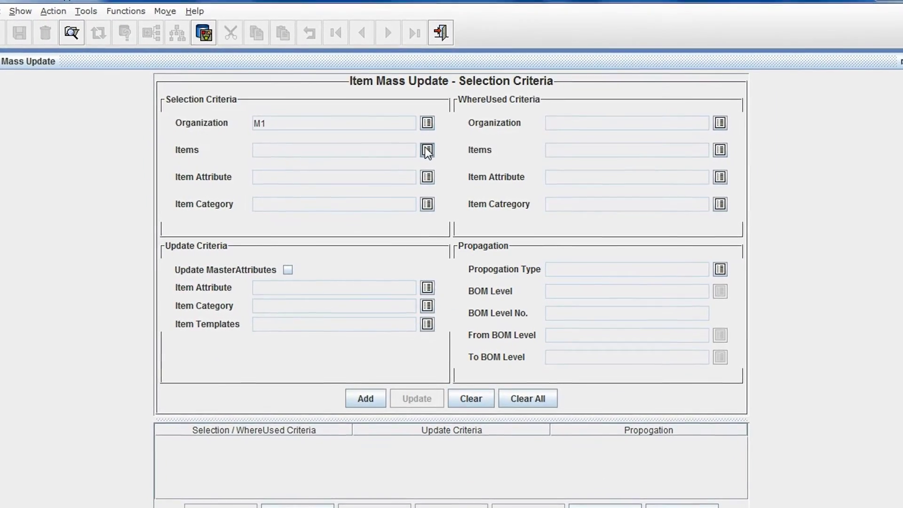
{"action": "left_click", "coordinate": [427, 152]}
{"action": "type", "text": "SC90%"}
{"action": "left_click", "coordinate": [227, 295]}
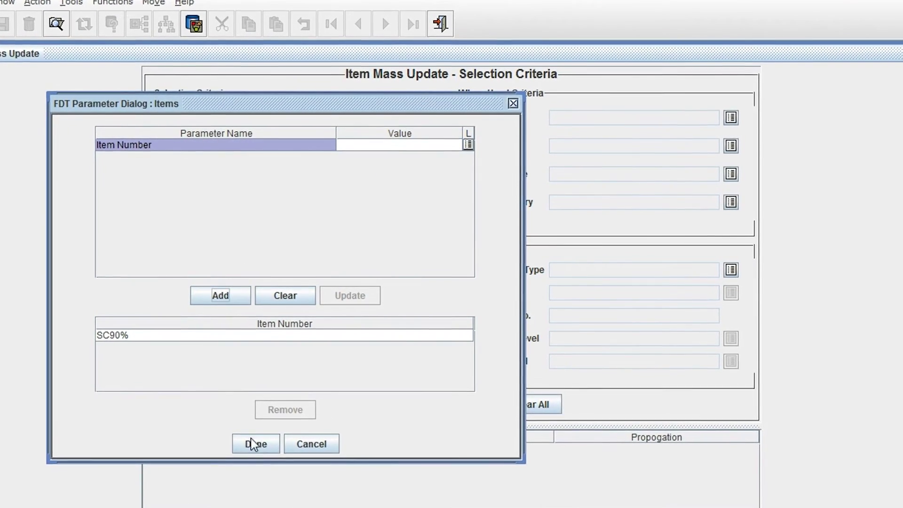
{"action": "left_click", "coordinate": [258, 440]}
Set the item attribute update to Fixed Order Qty = 7
{"action": "left_click", "coordinate": [426, 290]}
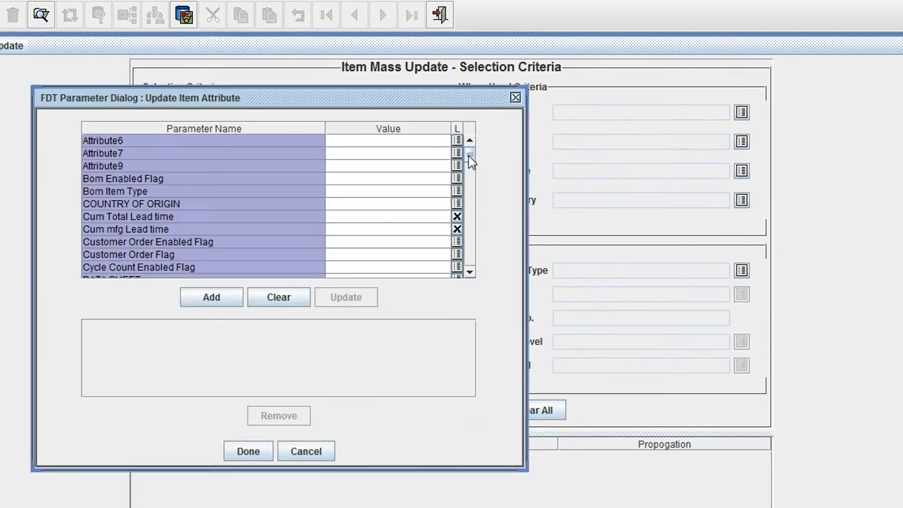
{"action": "left_click_drag", "start_coordinate": [469, 156], "coordinate": [471, 179]}
{"action": "left_click", "coordinate": [340, 227]}
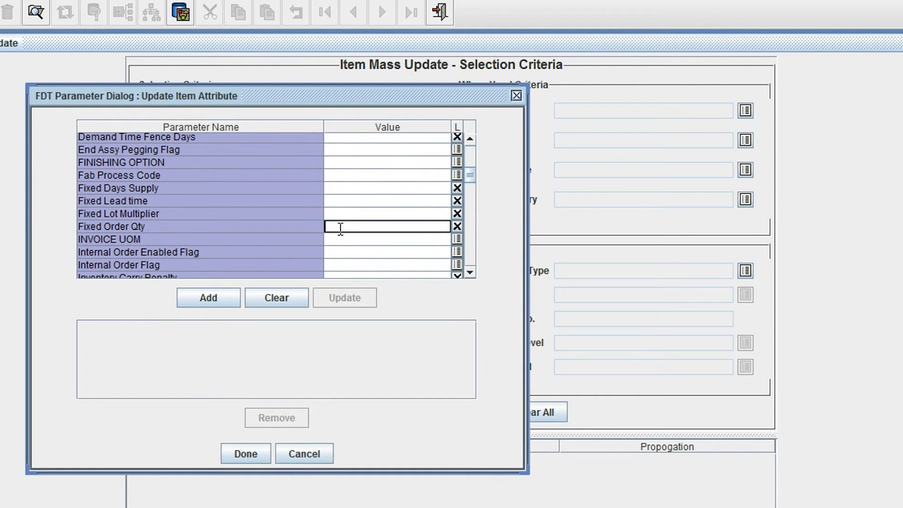
{"action": "key", "text": "Return"}
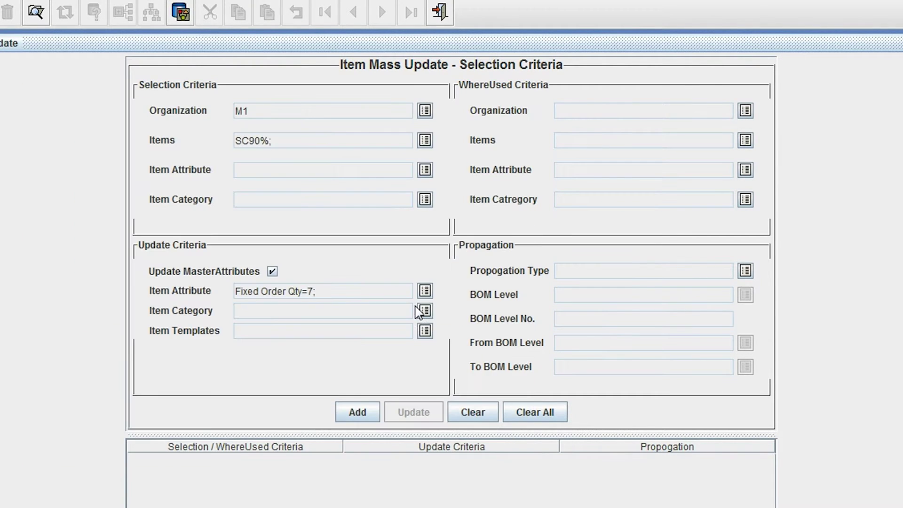
Set the item category update to Cost Class 200 and add the criteria to list the proposed changes
{"action": "left_click", "coordinate": [425, 311]}
{"action": "left_click", "coordinate": [467, 139]}
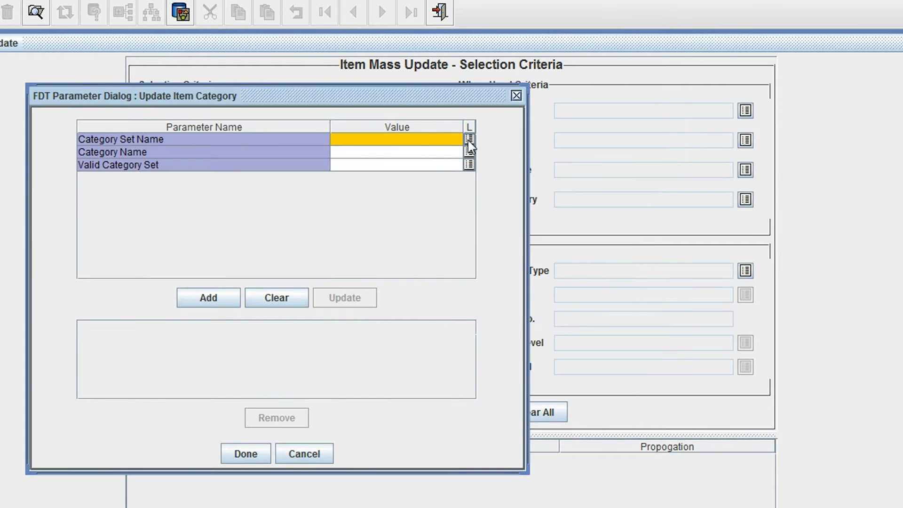
{"action": "left_click", "coordinate": [188, 282]}
{"action": "left_click", "coordinate": [479, 418]}
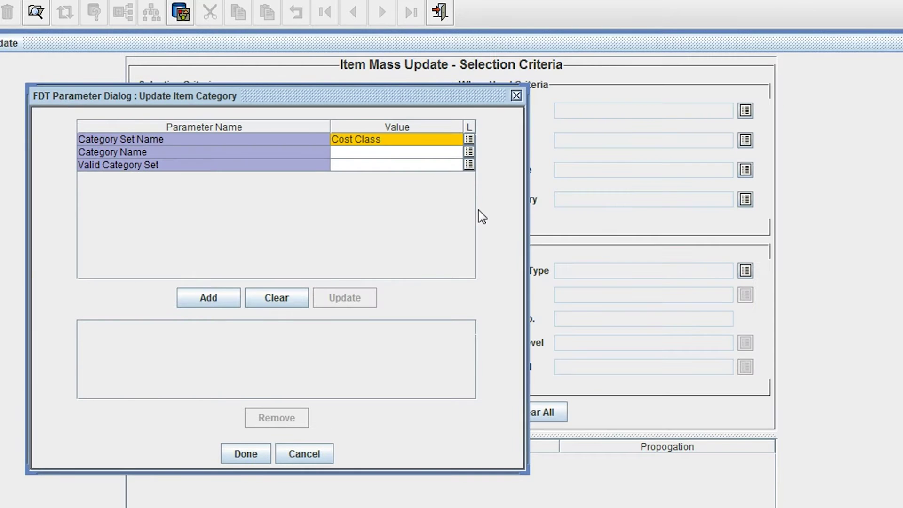
{"action": "left_click", "coordinate": [469, 152]}
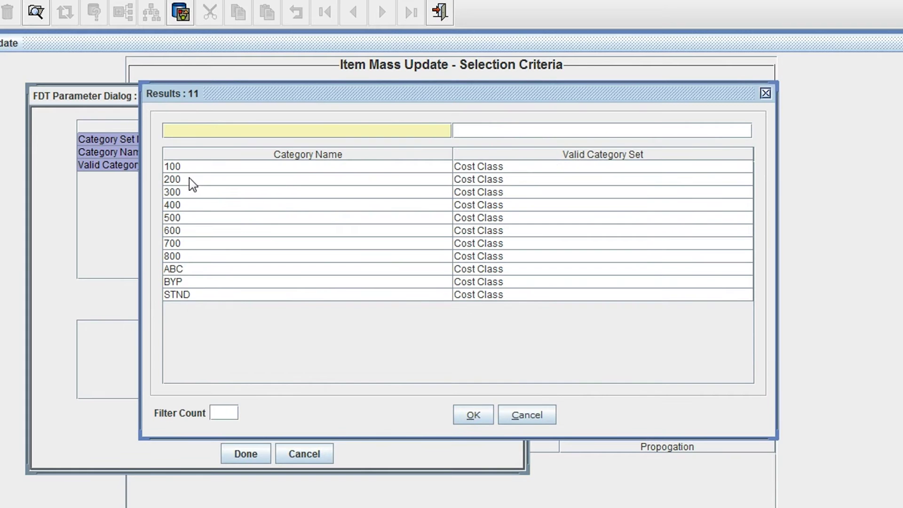
{"action": "left_click", "coordinate": [189, 179]}
{"action": "left_click", "coordinate": [473, 415]}
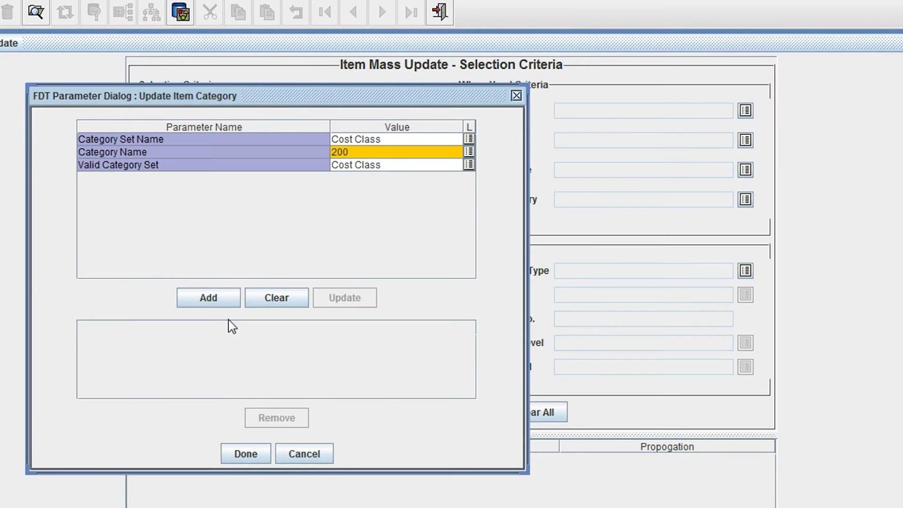
{"action": "left_click", "coordinate": [202, 303]}
{"action": "left_click", "coordinate": [245, 453]}
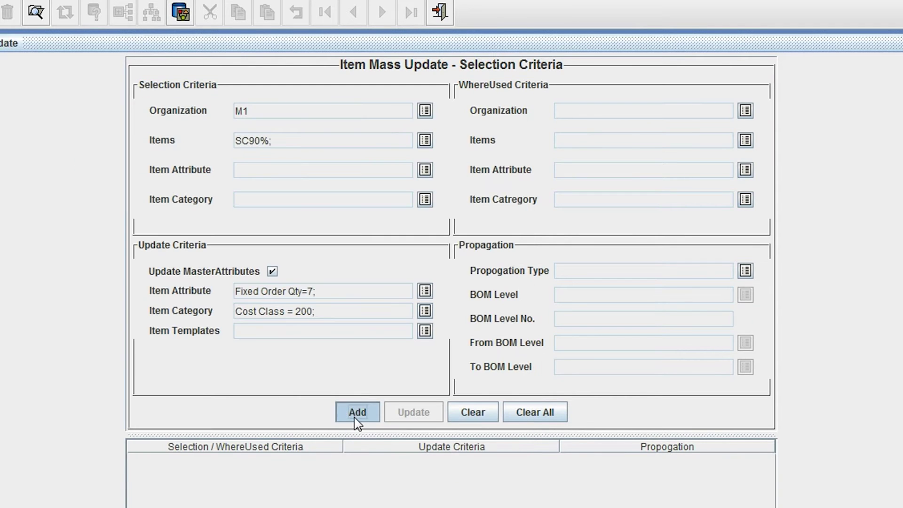
{"action": "left_click", "coordinate": [356, 414]}
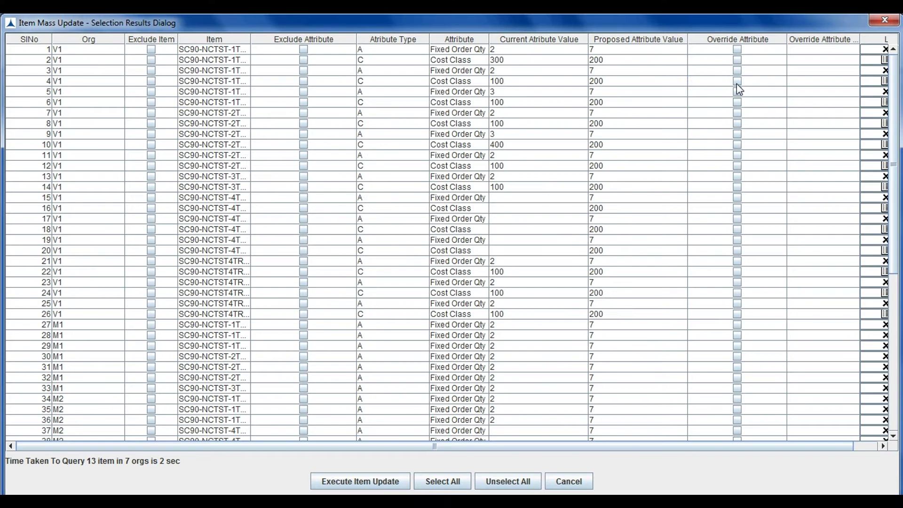
{"action": "left_click", "coordinate": [737, 82]}
Override the proposed values on rows 4, 9, 13 and 16 with 600, 1, 4 and 800
{"action": "left_click", "coordinate": [883, 84]}
{"action": "double_click", "coordinate": [257, 234]}
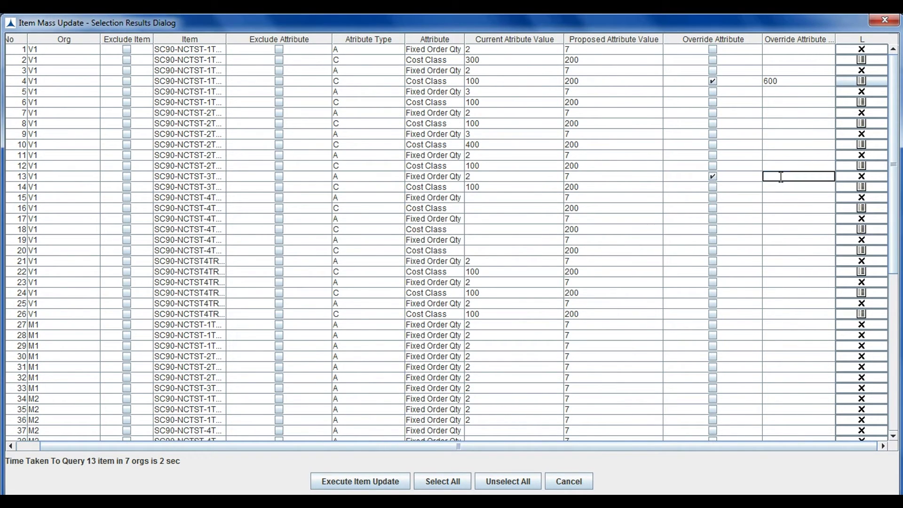
{"action": "double_click", "coordinate": [775, 134]}
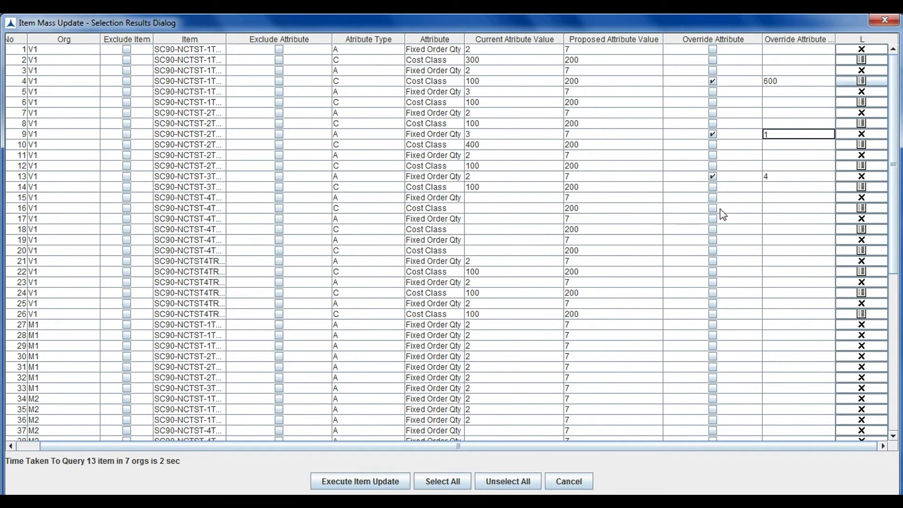
{"action": "left_click", "coordinate": [852, 209]}
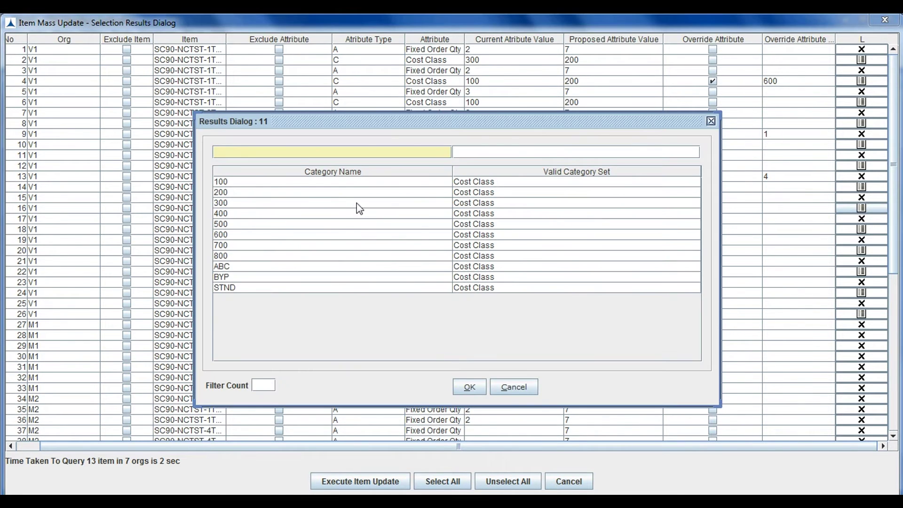
{"action": "left_click", "coordinate": [304, 192]}
{"action": "double_click", "coordinate": [304, 258]}
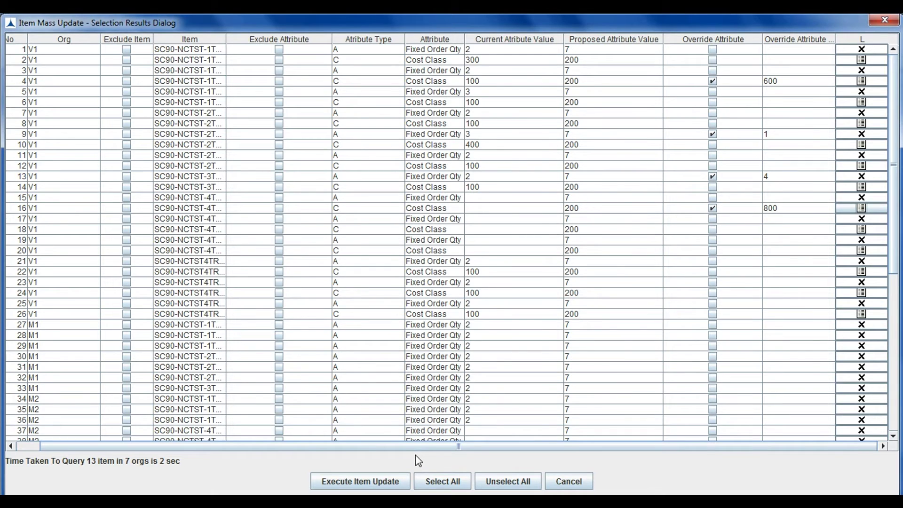
Execute the item mass update and review the details: 13 items and 64 records committed
{"action": "left_click", "coordinate": [377, 481]}
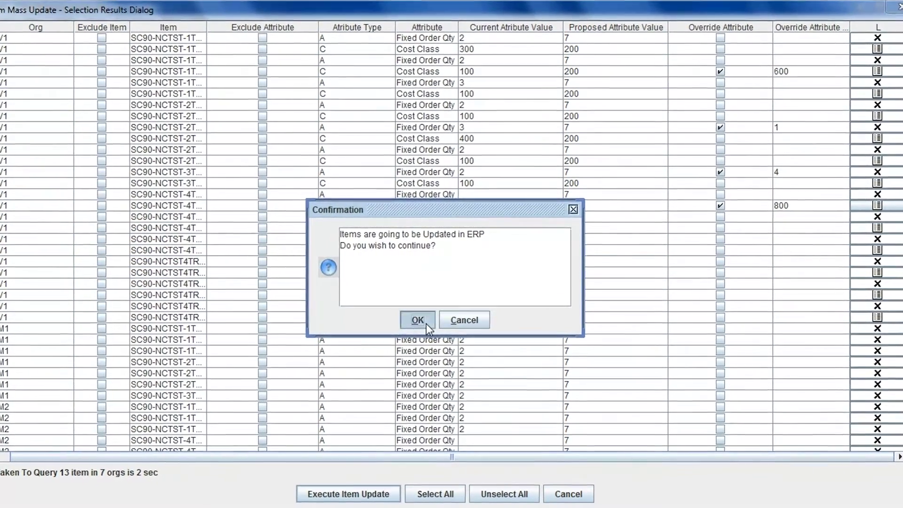
{"action": "left_click", "coordinate": [425, 321]}
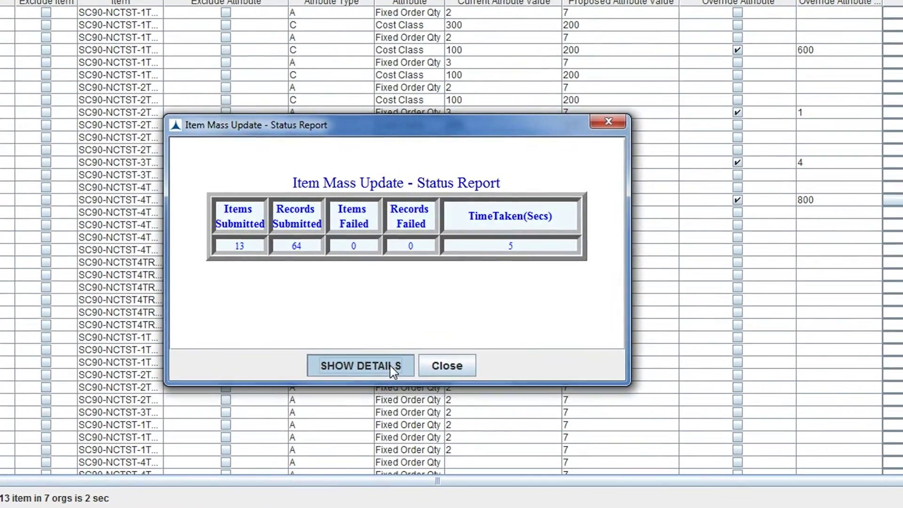
{"action": "left_click", "coordinate": [393, 363]}
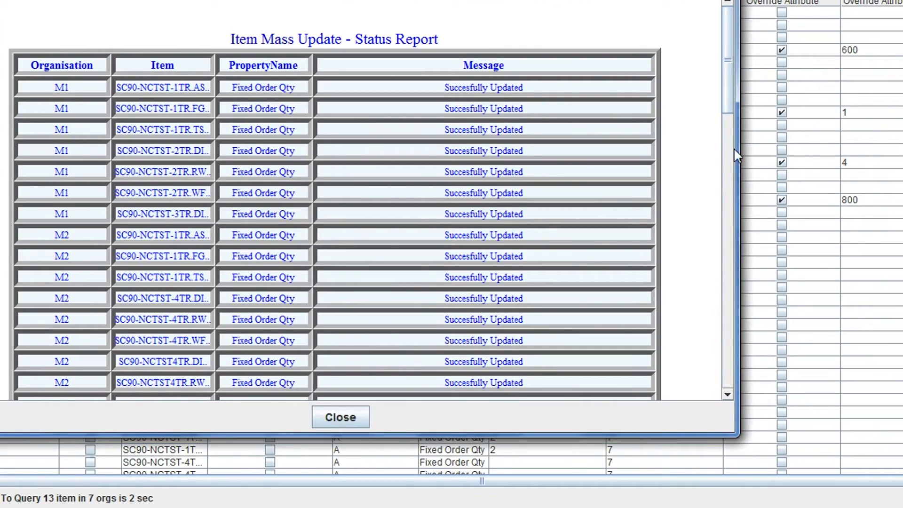
{"action": "left_click_drag", "start_coordinate": [731, 88], "coordinate": [718, 284]}
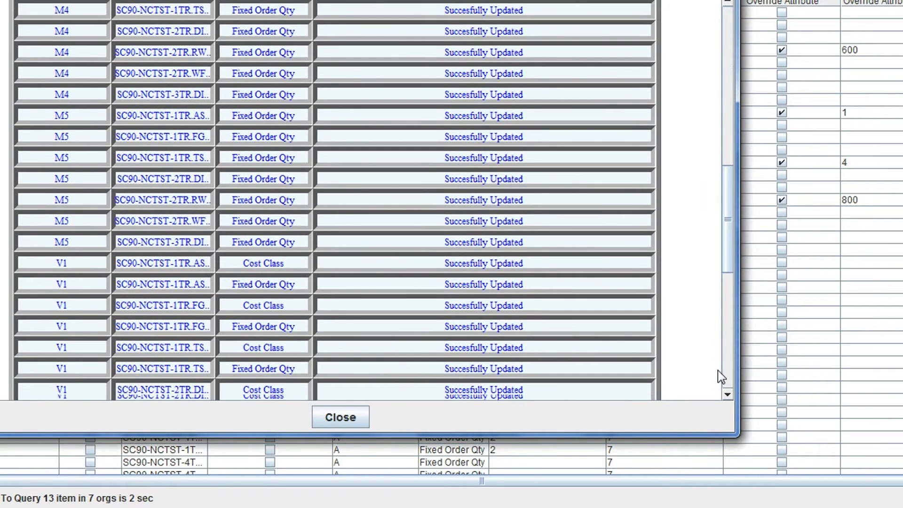
{"action": "scroll", "coordinate": [717, 371], "scroll_direction": "down", "scroll_amount": 5}
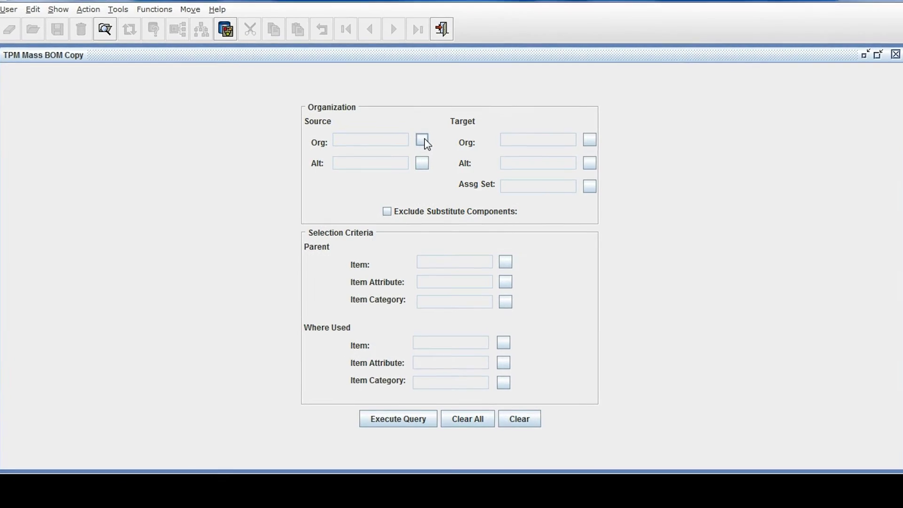
Set the Mass BOM Copy source organization to M1 and the targets to M3, M4 and M5
{"action": "left_click", "coordinate": [423, 141]}
{"action": "type", "text": "M"}
{"action": "left_click", "coordinate": [343, 156]}
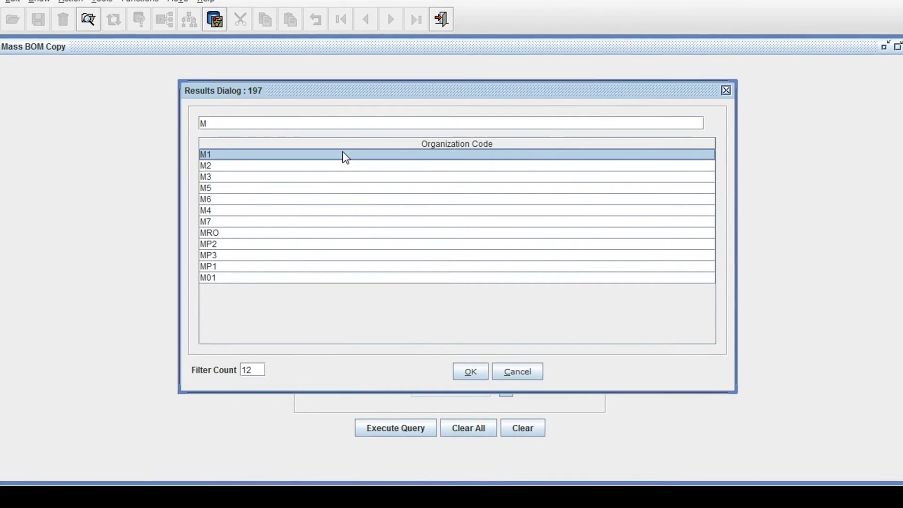
{"action": "left_click", "coordinate": [470, 370]}
{"action": "left_click", "coordinate": [601, 132]}
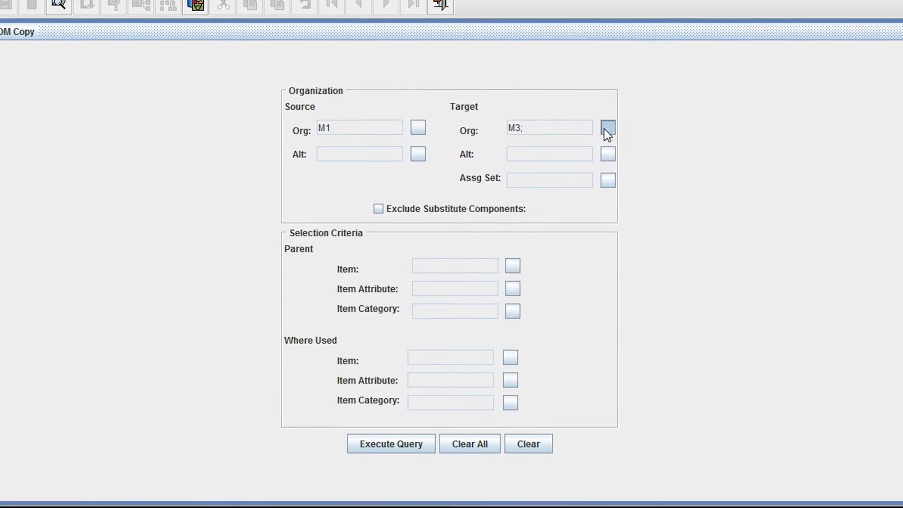
{"action": "left_click", "coordinate": [605, 129]}
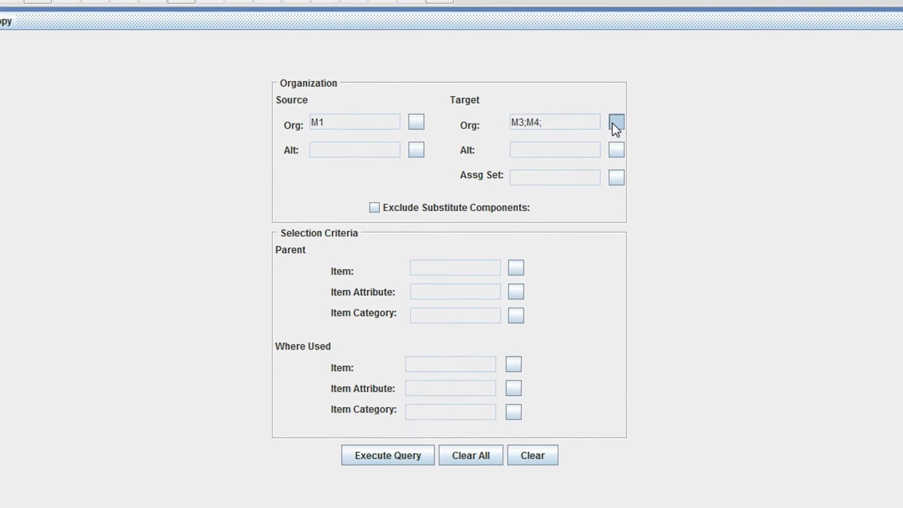
{"action": "left_click", "coordinate": [611, 125]}
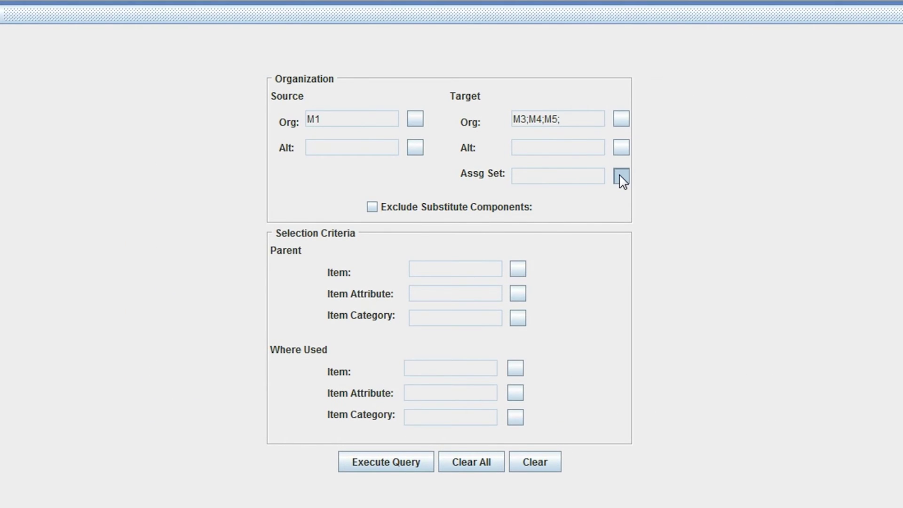
Pick the 1TR FG parent item, copy the matching bills, and view the detailed report of 15 BOMs copied
{"action": "left_click", "coordinate": [517, 270]}
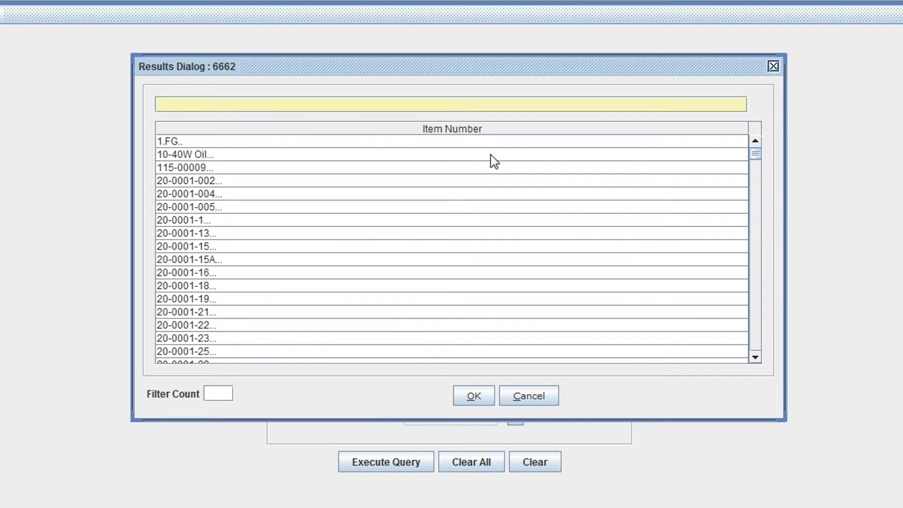
{"action": "type", "text": "DC-"}
{"action": "left_click", "coordinate": [327, 155]}
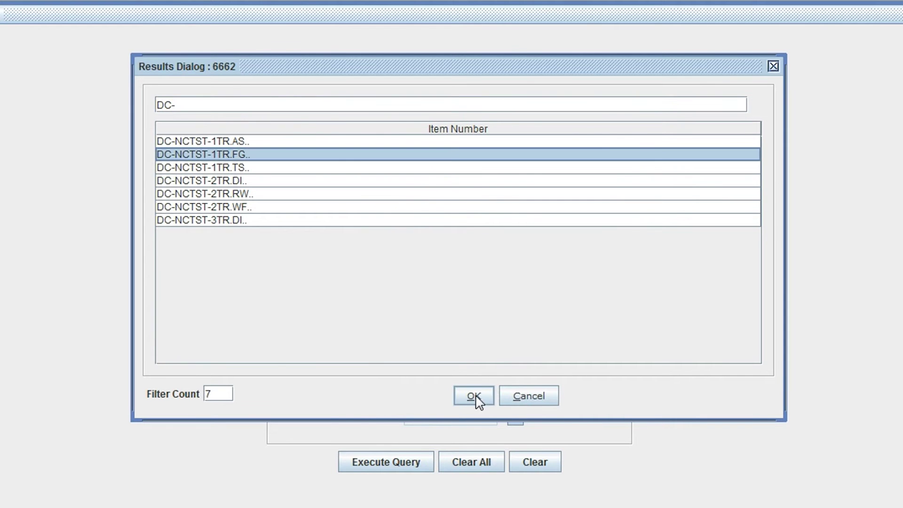
{"action": "left_click", "coordinate": [473, 396]}
{"action": "left_click", "coordinate": [377, 462]}
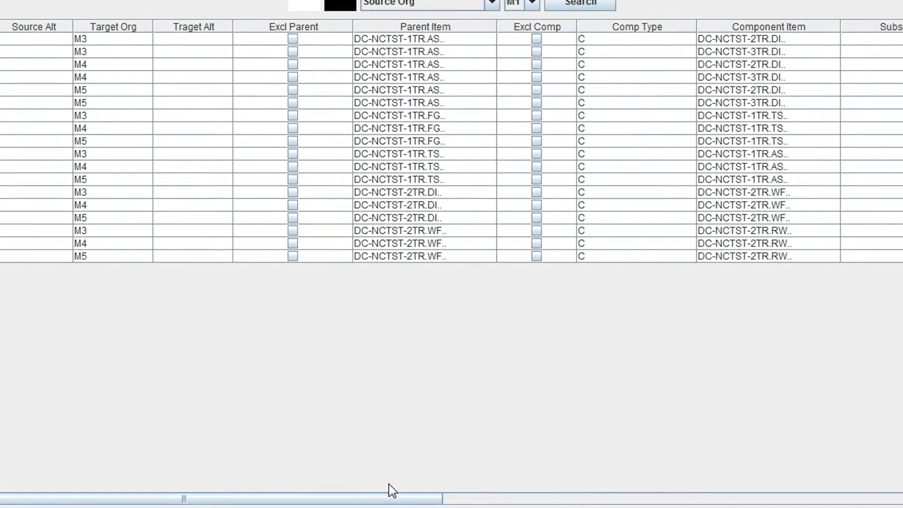
{"action": "left_click", "coordinate": [350, 502]}
{"action": "left_click", "coordinate": [409, 345]}
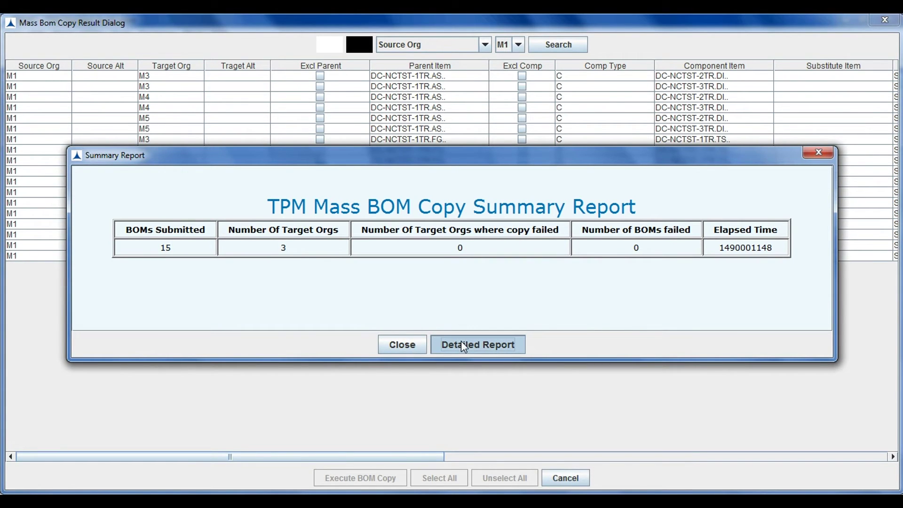
{"action": "left_click", "coordinate": [462, 342]}
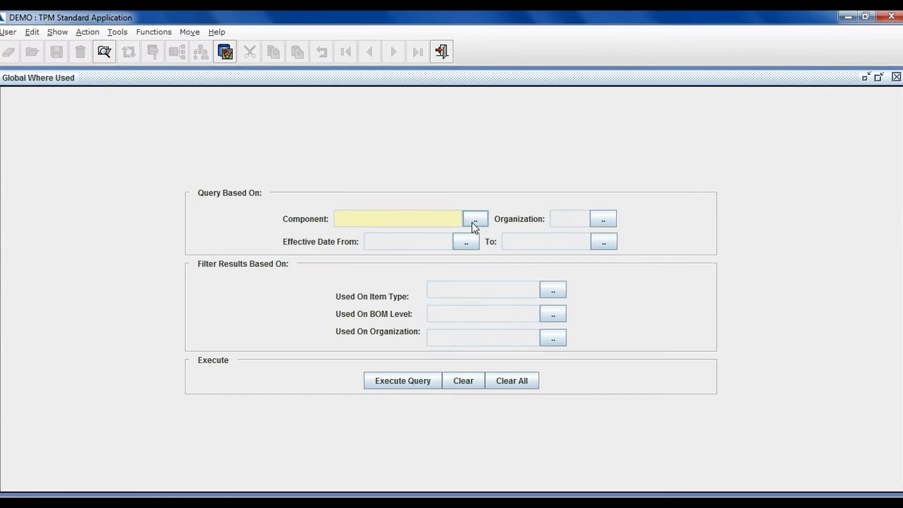
Select component DC-NCTST-2TR.RW and organization M1 in Global Where Used
{"action": "left_click", "coordinate": [472, 218]}
{"action": "type", "text": "DC-"}
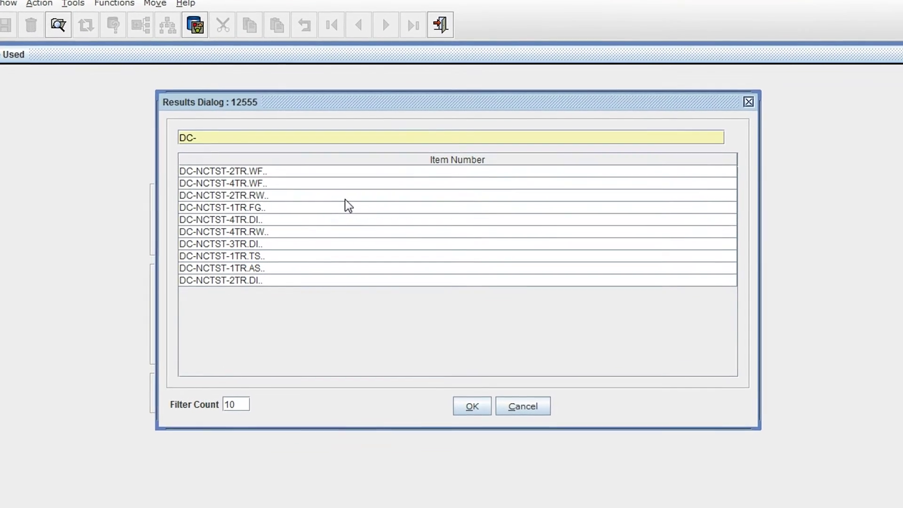
{"action": "left_click", "coordinate": [346, 197]}
{"action": "left_click", "coordinate": [471, 401]}
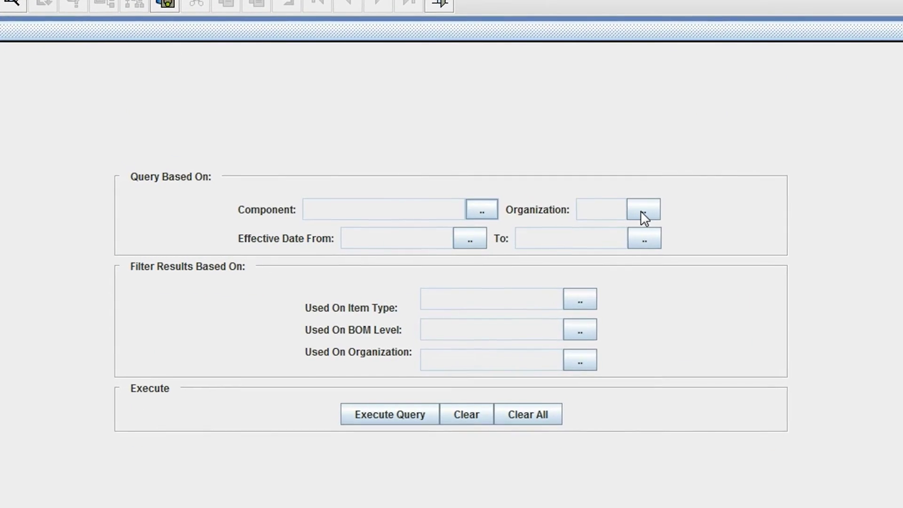
{"action": "left_click", "coordinate": [645, 211]}
{"action": "type", "text": "M"}
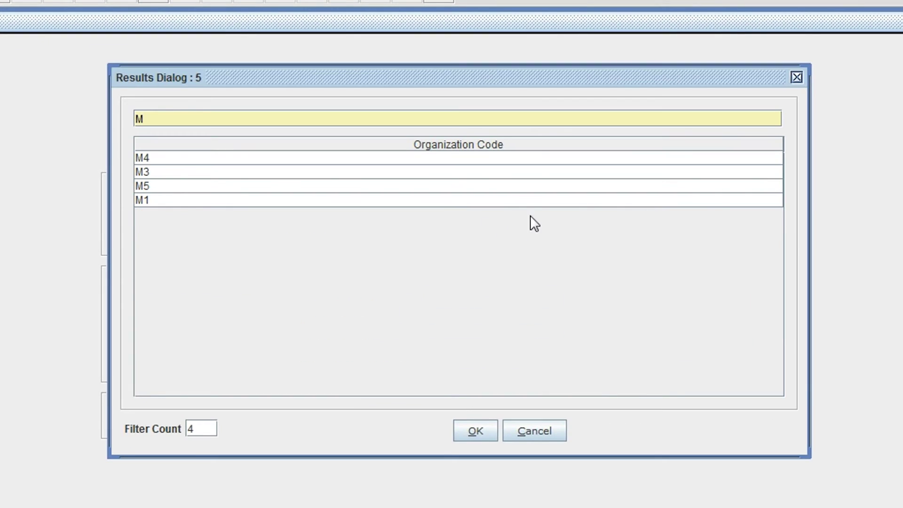
{"action": "left_click", "coordinate": [485, 201]}
{"action": "left_click", "coordinate": [483, 428]}
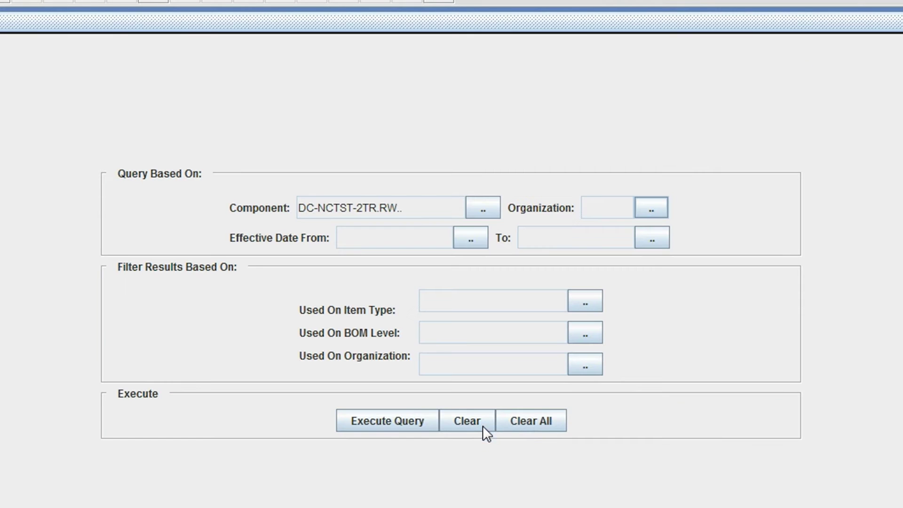
Run the where-used query, fully expand the tree, and widen the Item Number column
{"action": "left_click", "coordinate": [385, 419]}
{"action": "left_click", "coordinate": [329, 404]}
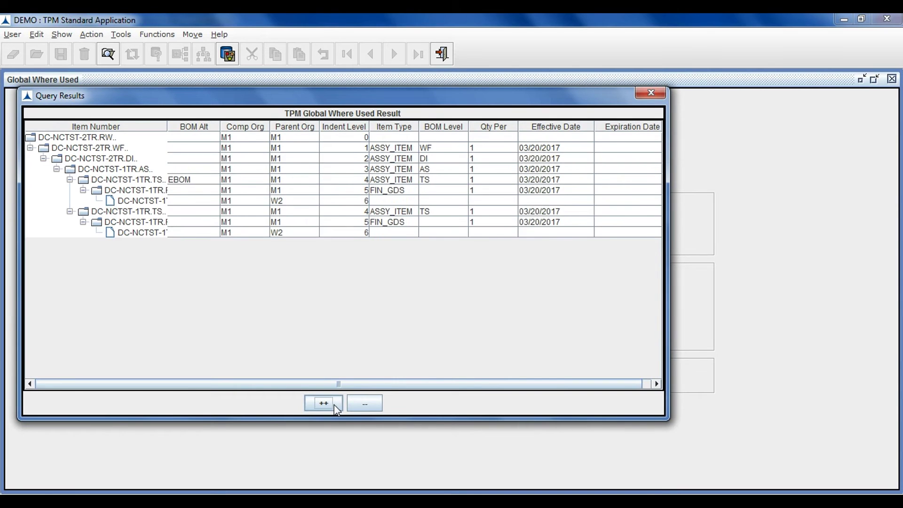
{"action": "left_click_drag", "start_coordinate": [167, 126], "coordinate": [221, 126]}
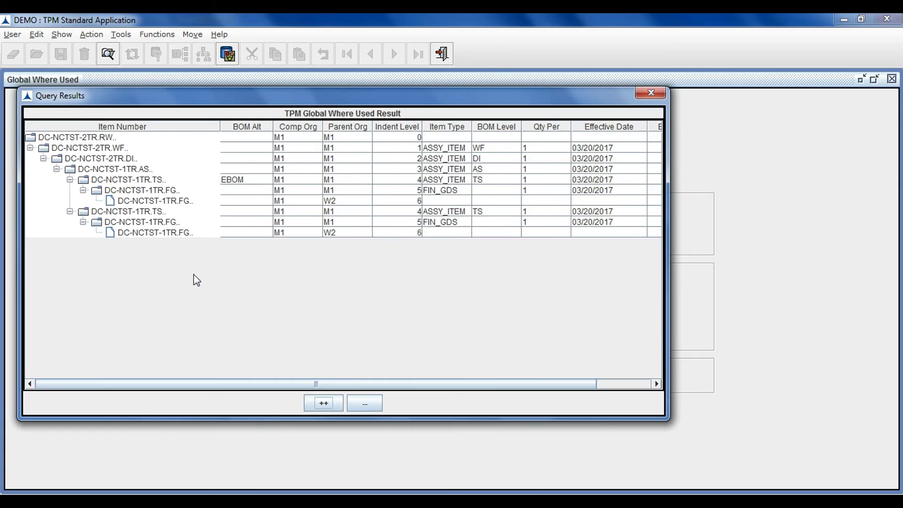